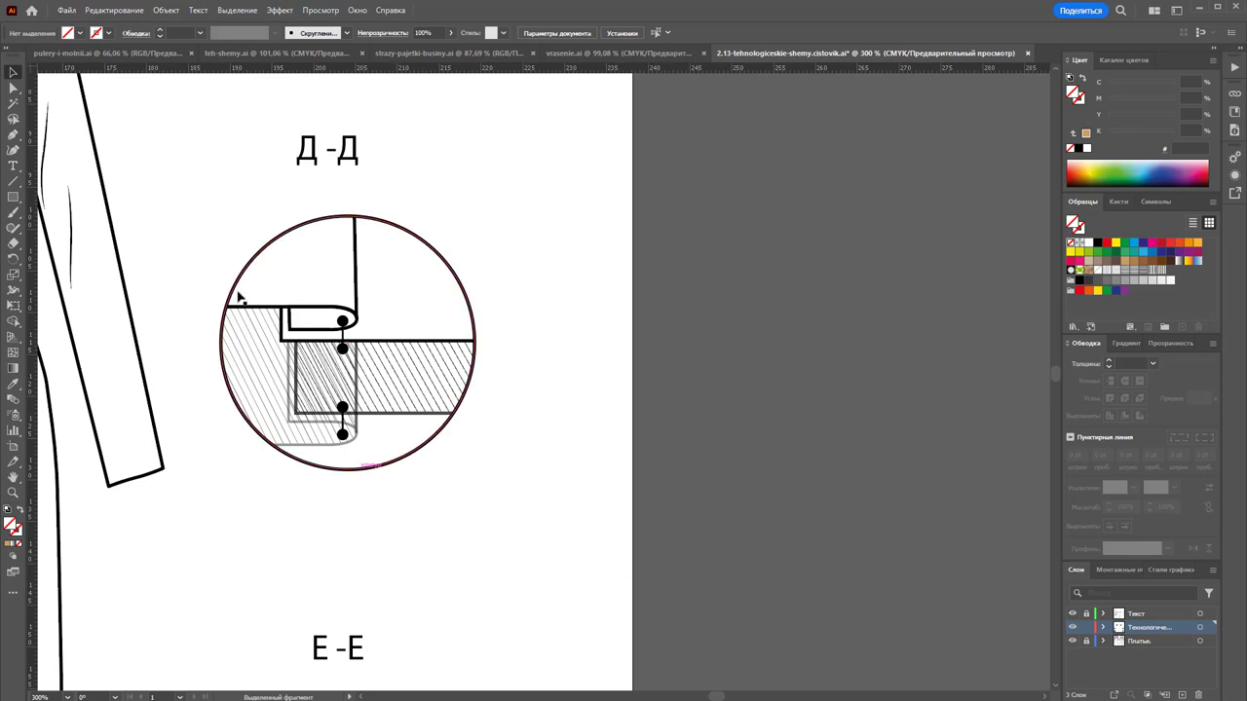
Alt-drag a duplicate of the Д-Д circle detail to the right of the original
left_click(362, 405)
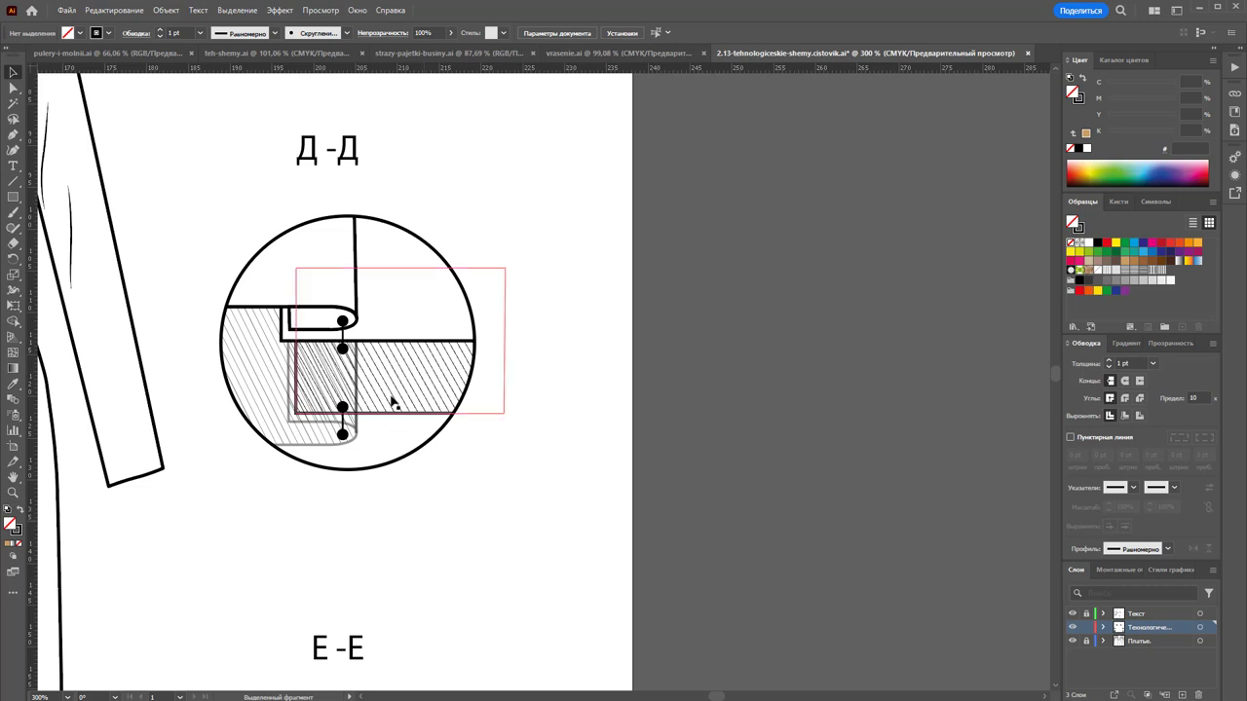
left_click_drag(393, 401, 798, 322)
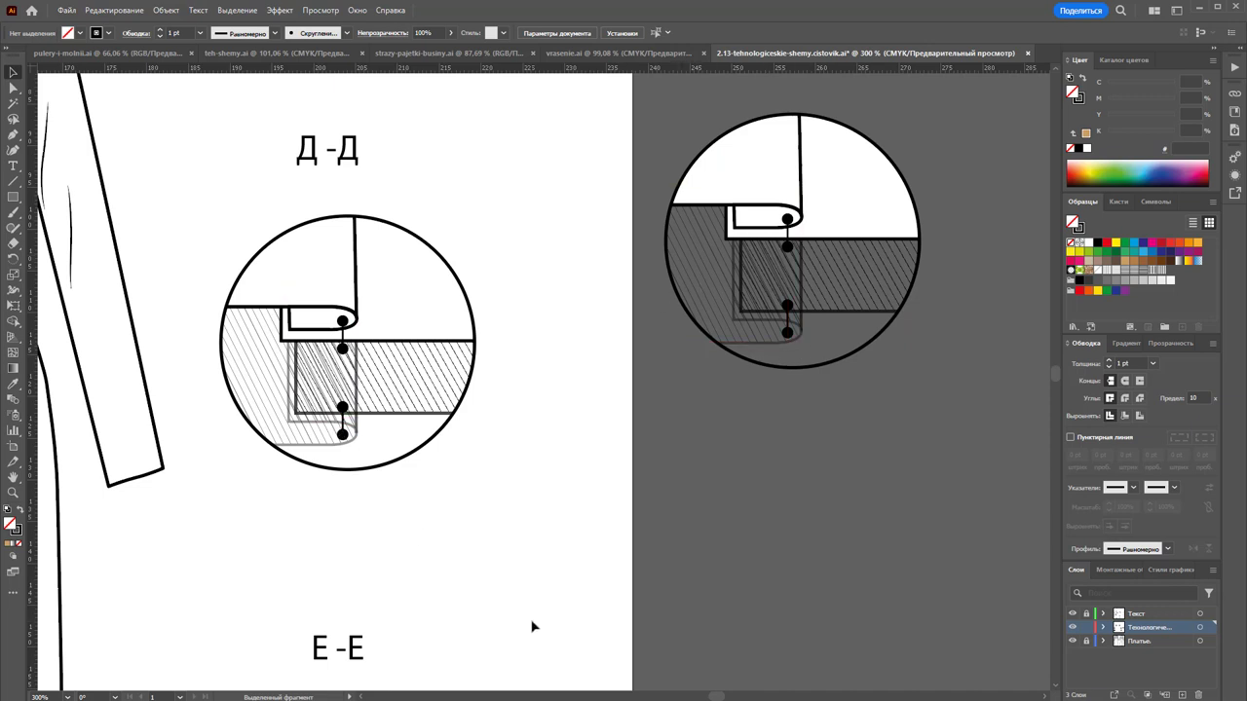
Release the copied circle's clipping mask and select its hatched rectangle
left_click(851, 288)
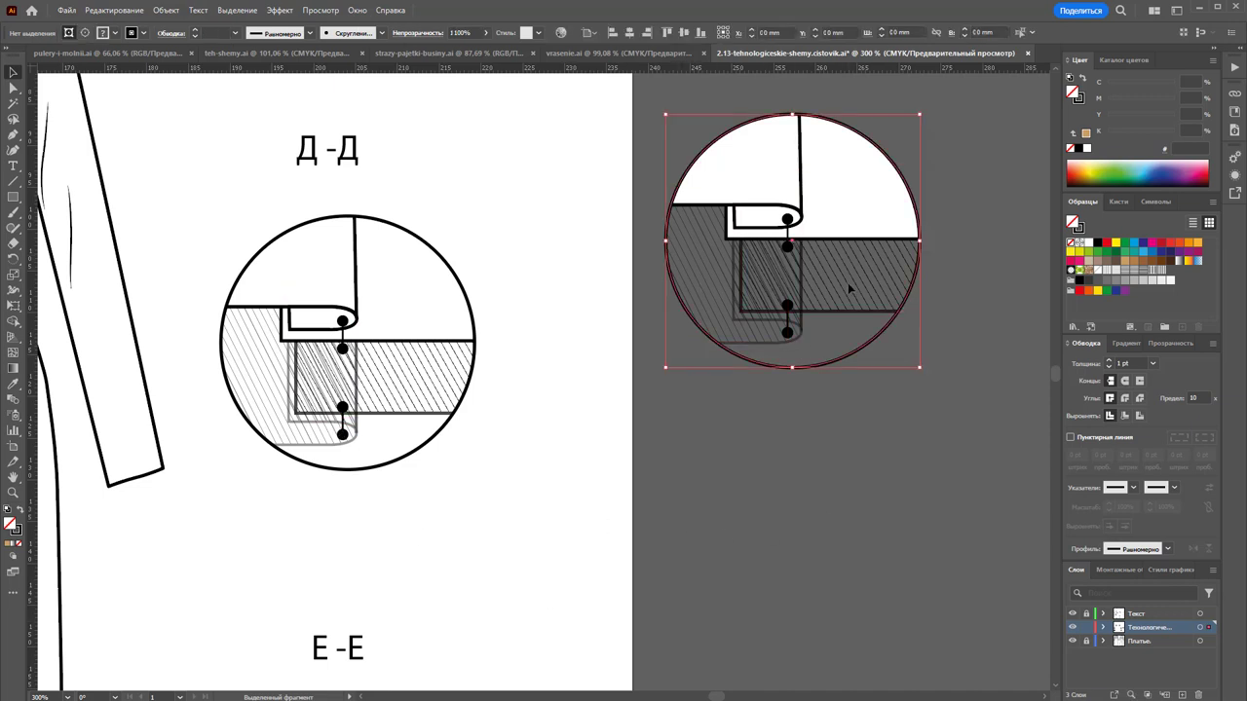
right_click(847, 293)
left_click(906, 474)
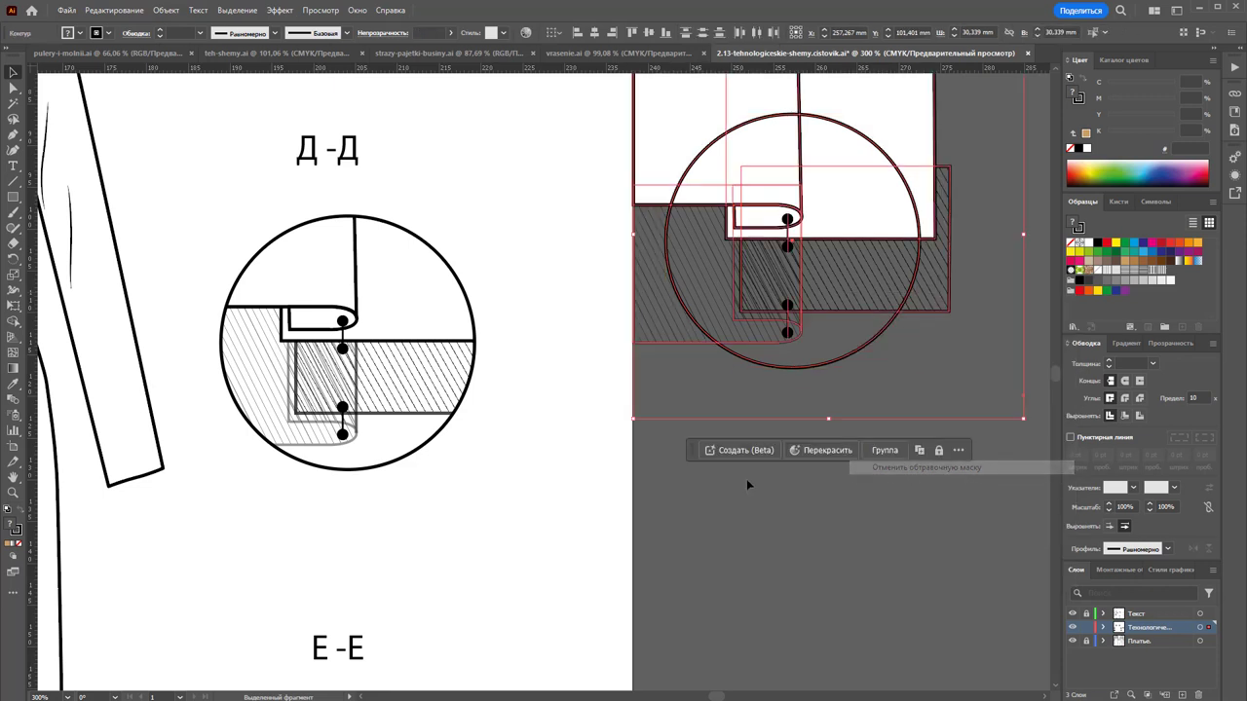
left_click(902, 472)
scroll(902, 472, "up", 2)
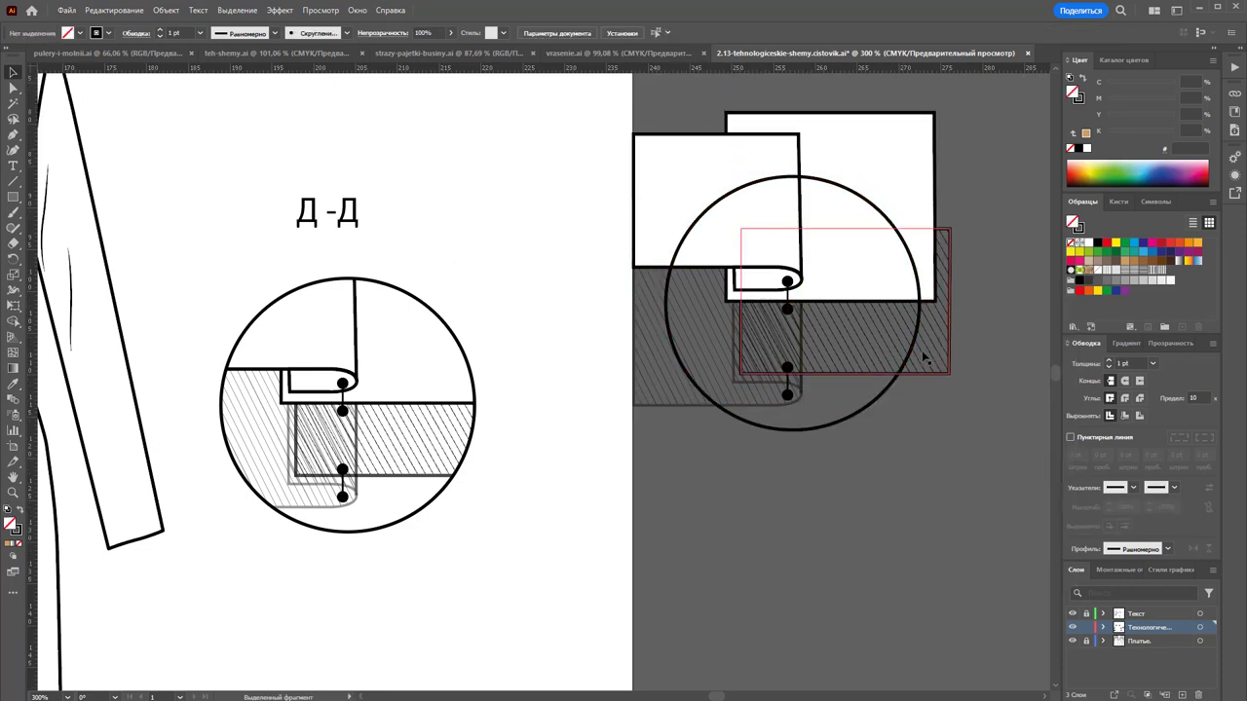
left_click(906, 360)
scroll(906, 361, "down", 1)
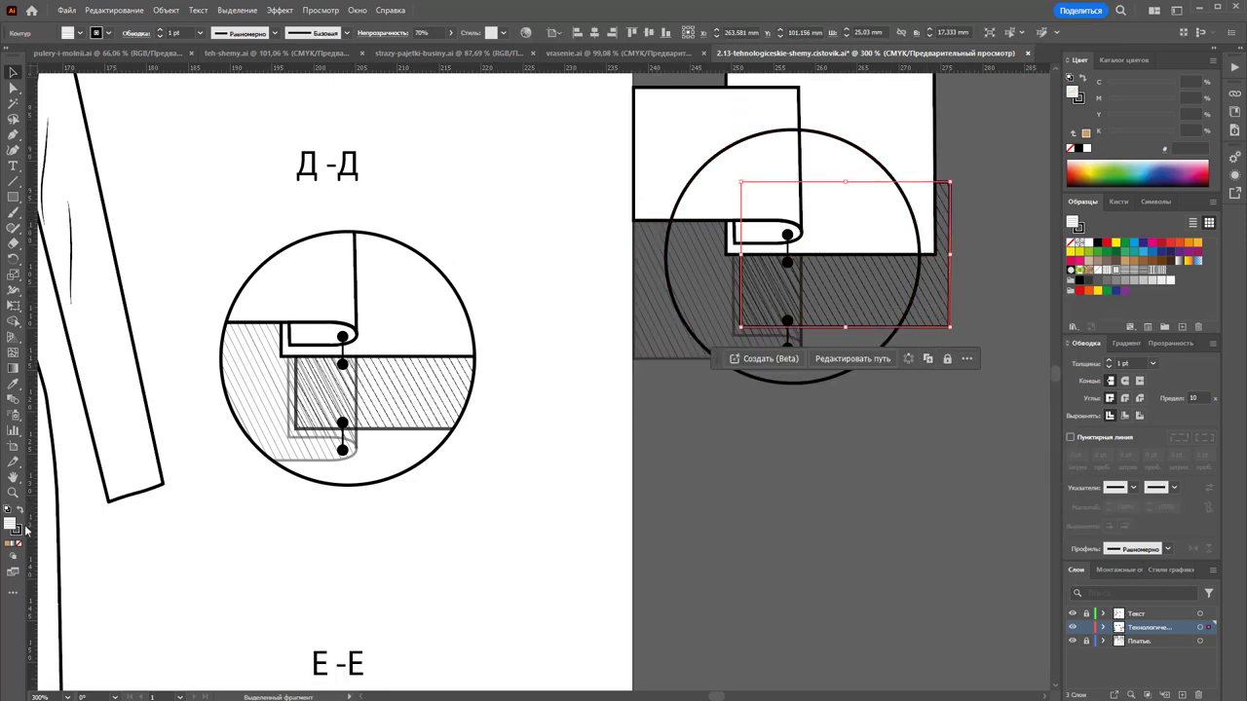
Paste the six-line group and move it right beneath the copied circle
key("ctrl+v")
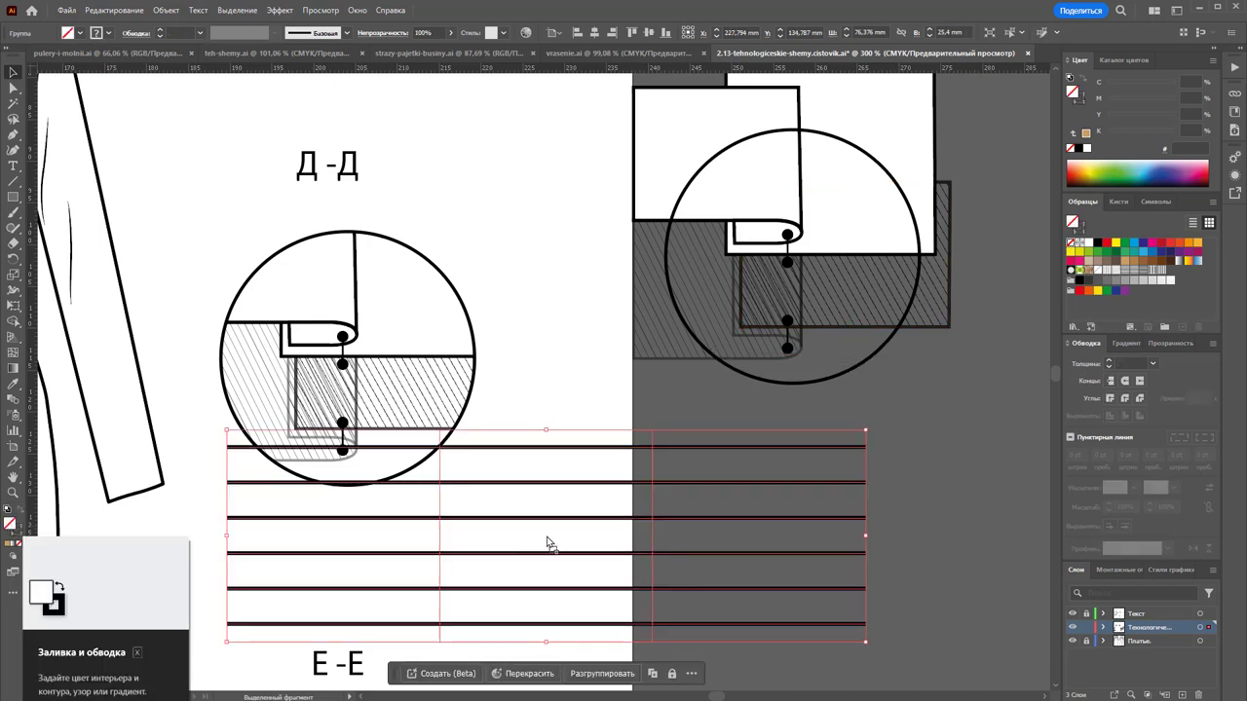
mouse_move(552, 524)
left_mouse_down()
mouse_move(782, 529)
mouse_move(768, 542)
left_mouse_up()
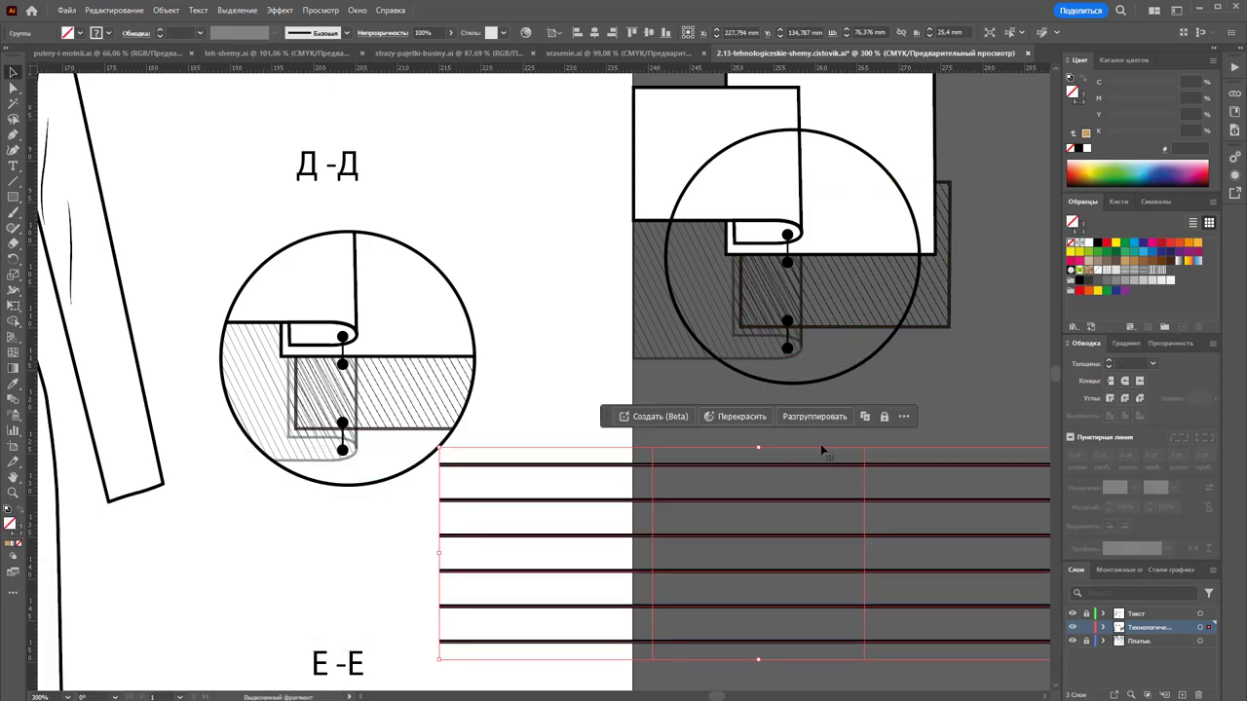
left_click(935, 404)
left_click(873, 306)
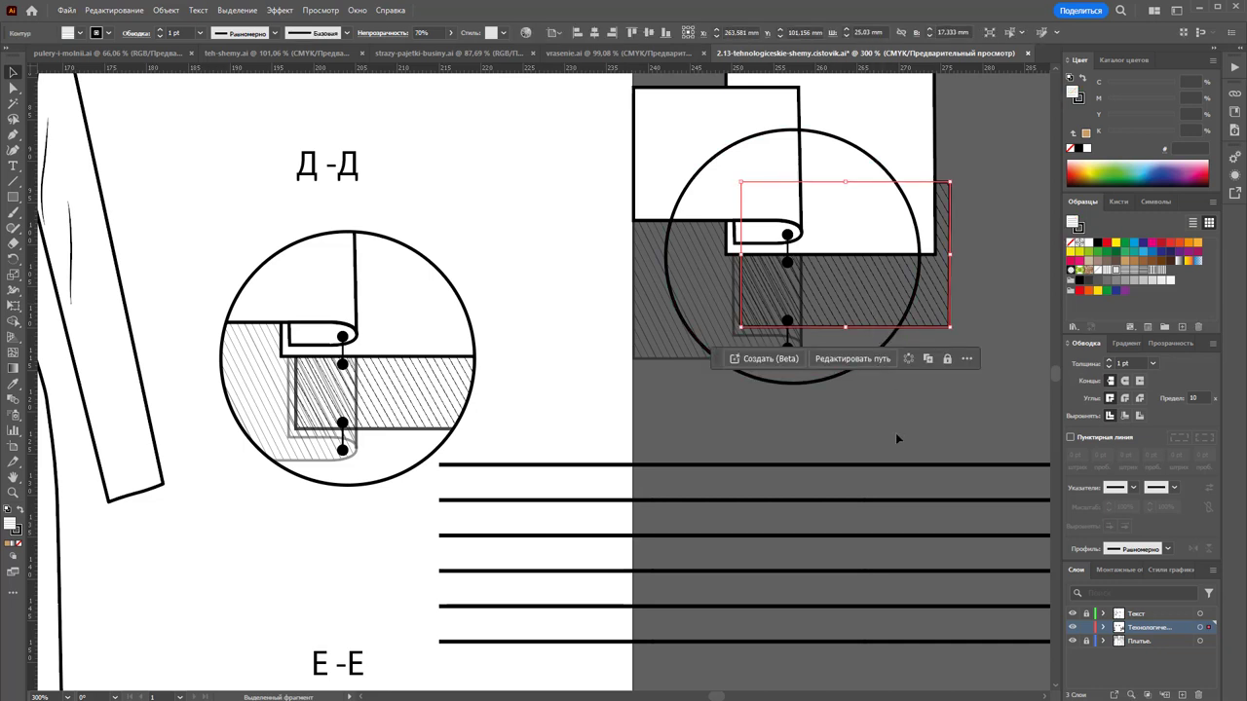
left_click(938, 420)
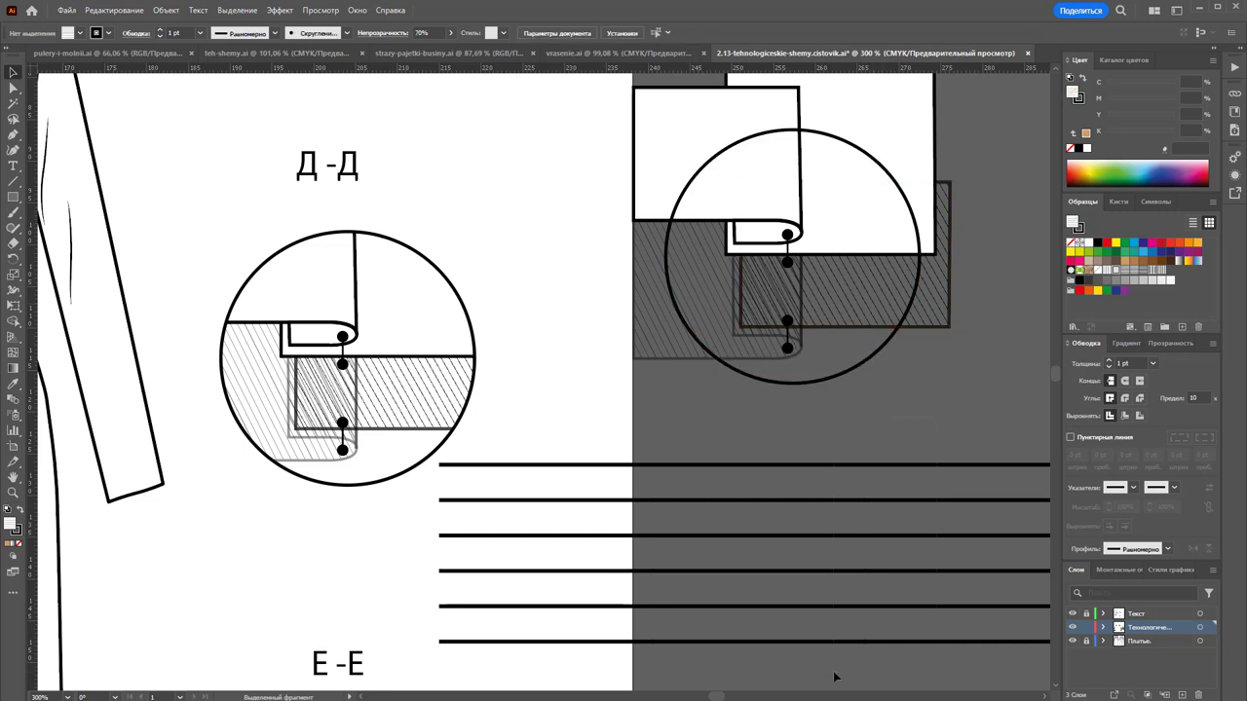
Select the line group and pick the rectangle inside it with Direct Selection
left_click_drag(834, 676, 969, 438)
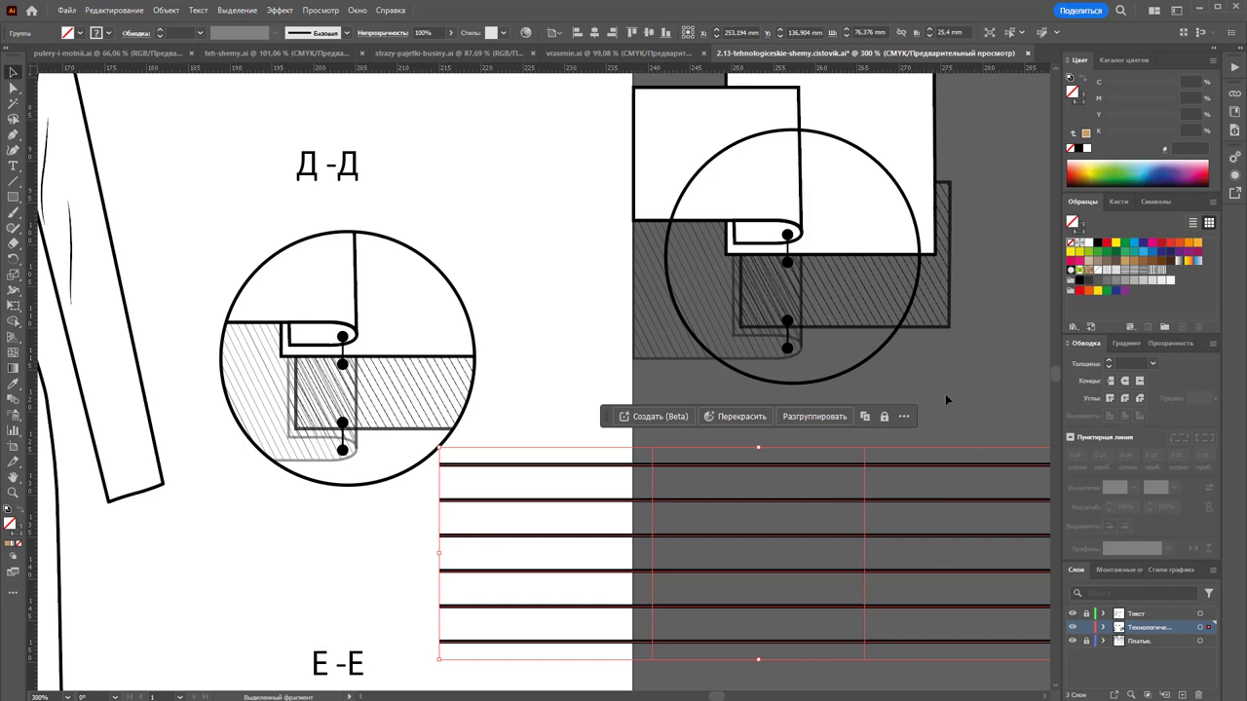
left_click(931, 424)
left_click_drag(652, 659, 864, 450)
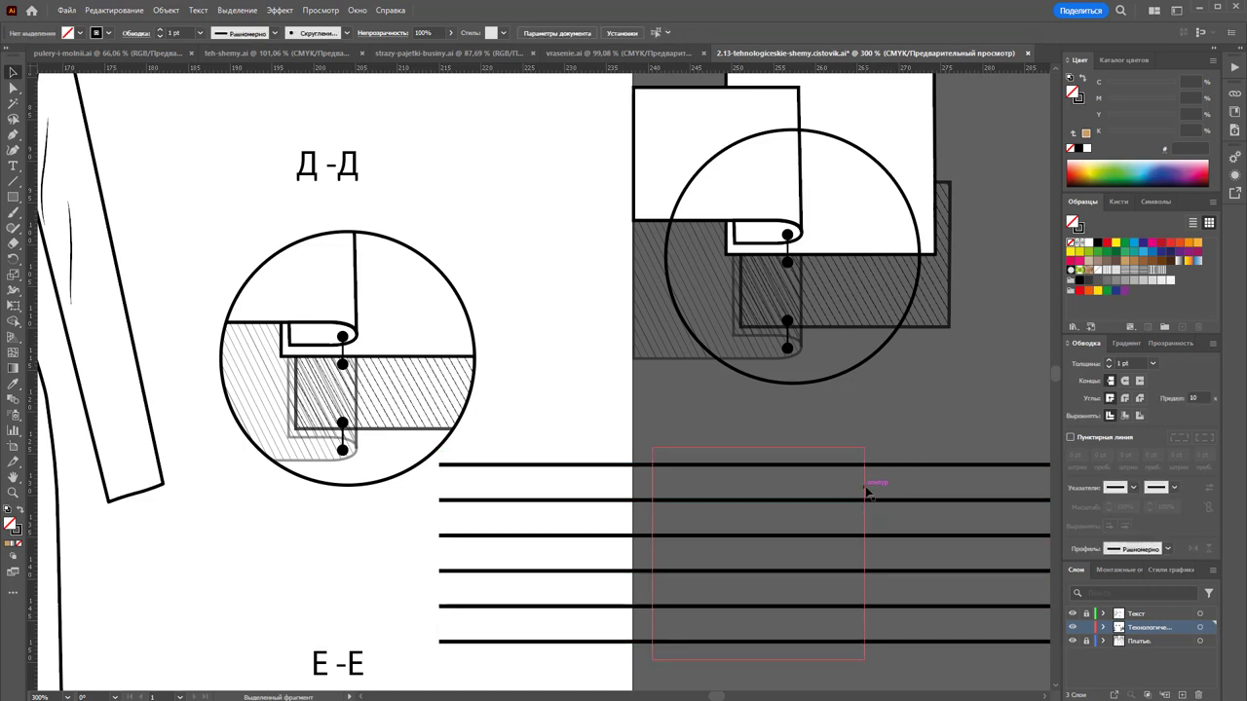
right_click(867, 487)
left_click(945, 416)
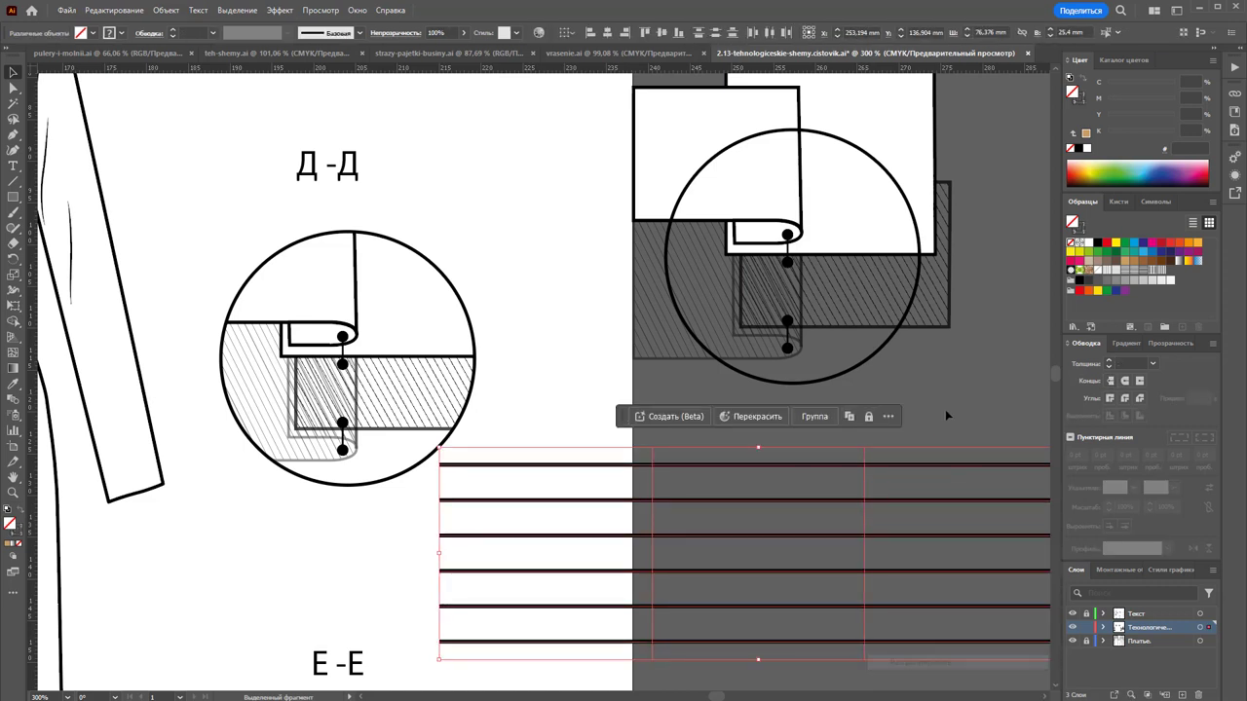
key("a")
left_click(864, 490)
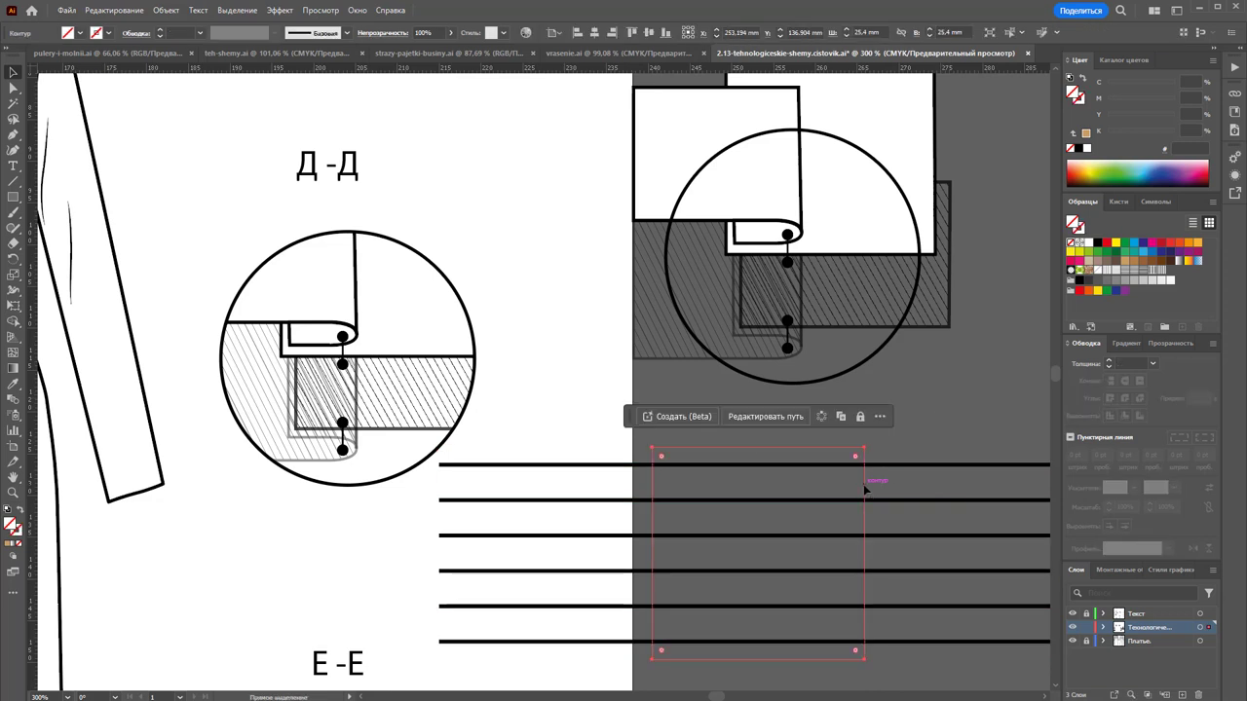
Fill the rectangle inside the line group with white
left_click(1080, 242)
left_click(936, 423)
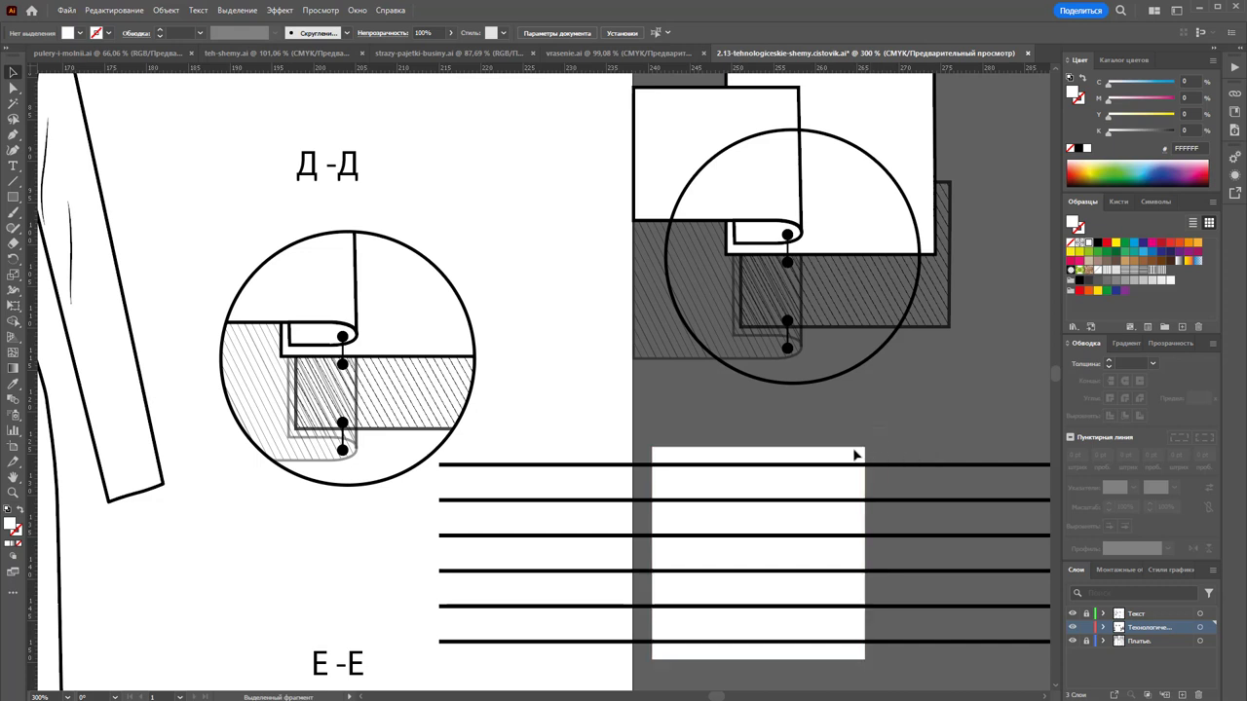
left_click(826, 466)
right_click(815, 446)
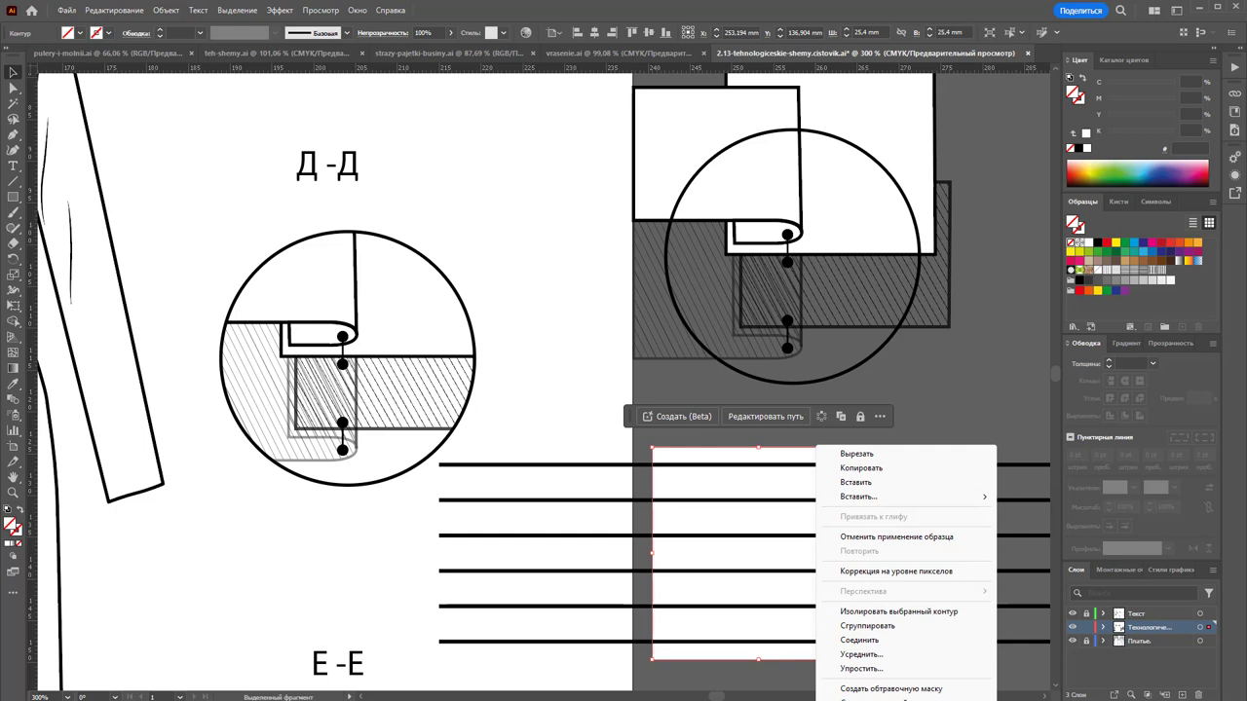
key("Escape")
left_click(914, 428)
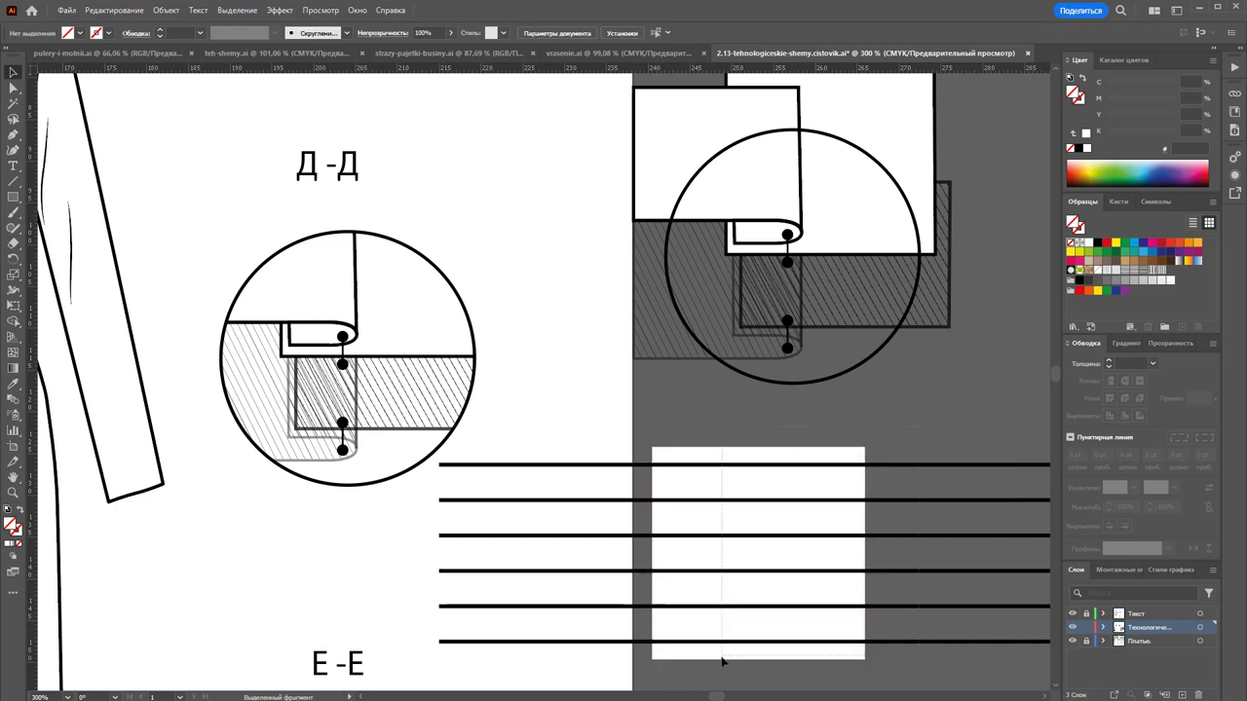
Move the lines and white rectangle together toward the copied circle
left_click(747, 624)
left_click(615, 453)
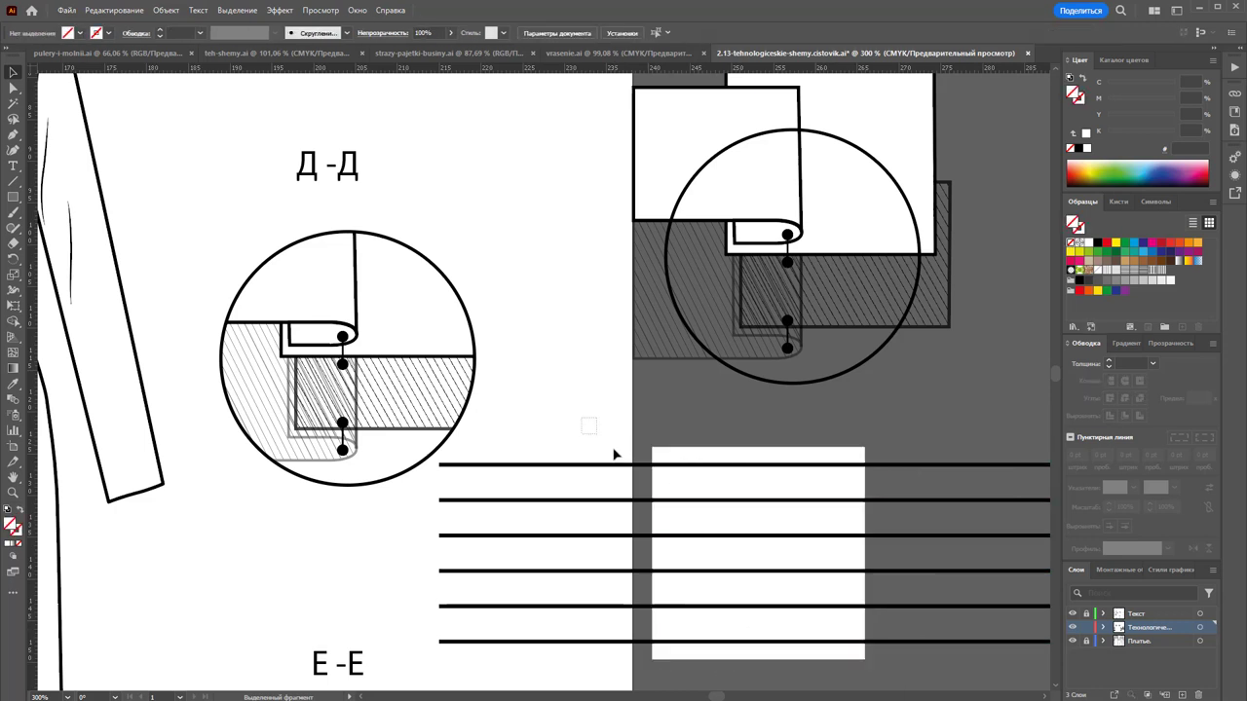
left_click(899, 643)
left_click_drag(793, 606, 1170, 308)
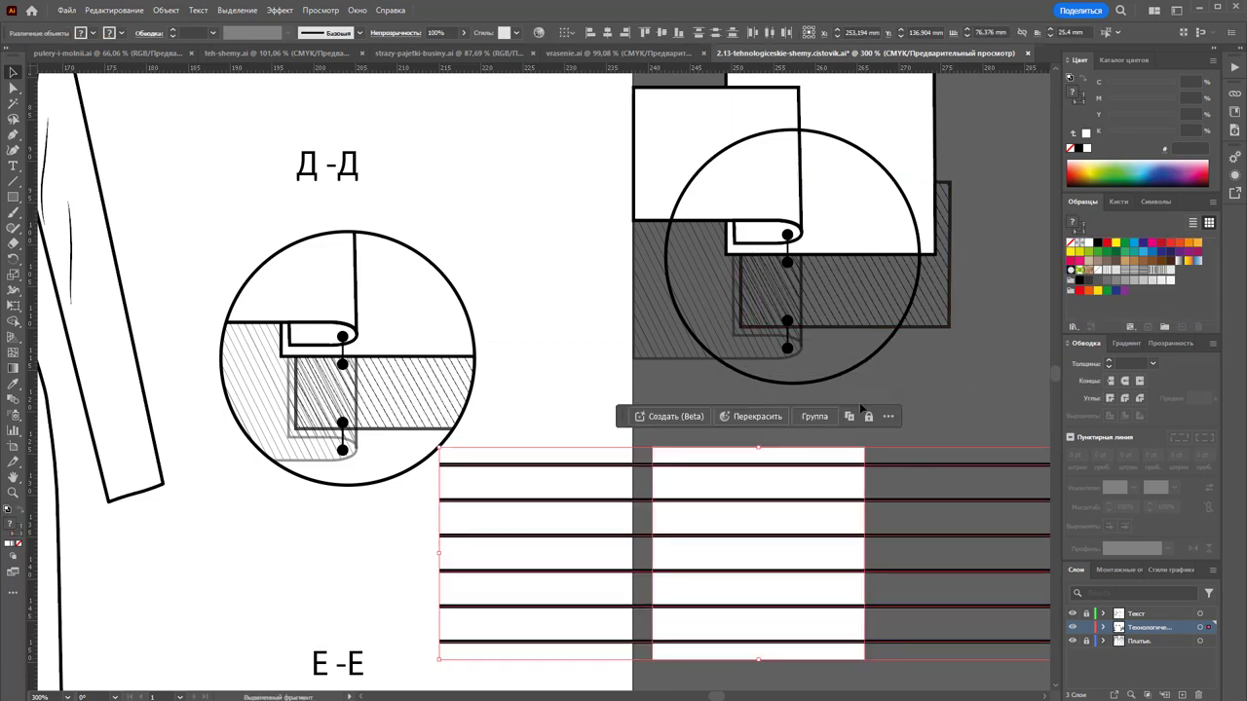
Delete the lines group and give both hatched rectangles a light grey fill
key("Delete")
left_click(878, 298)
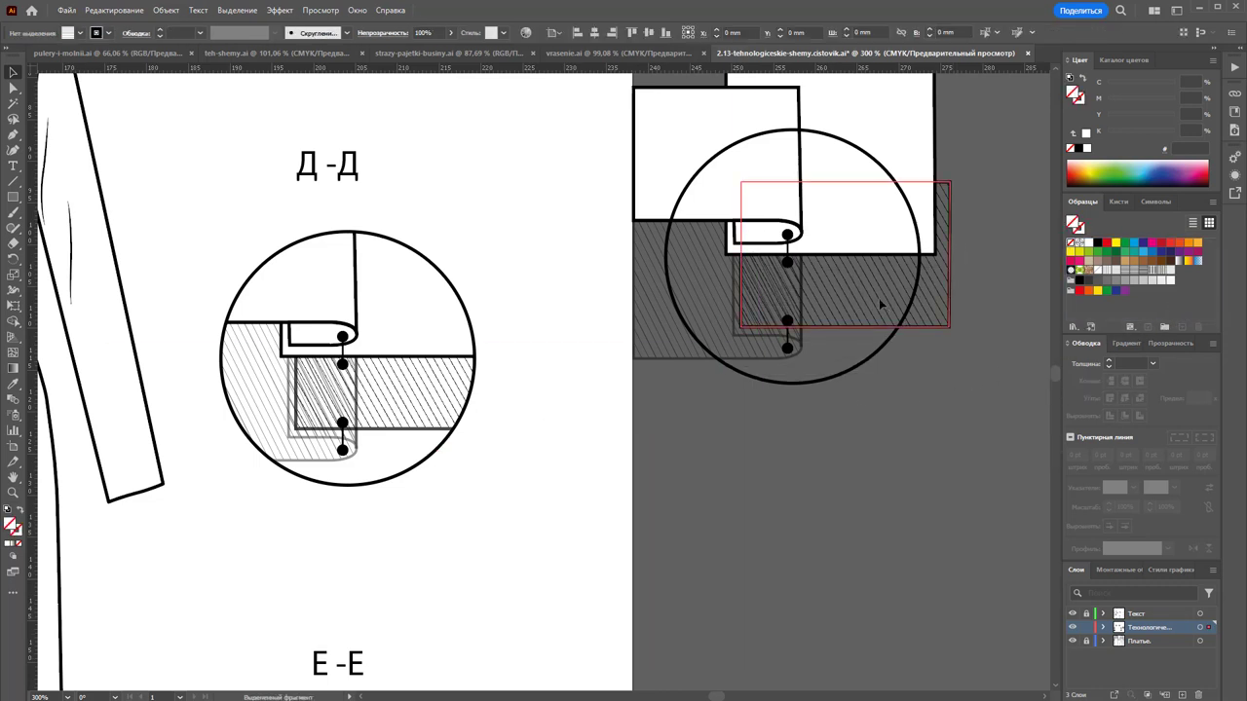
left_click(1170, 279)
left_click(852, 475)
left_click(709, 287)
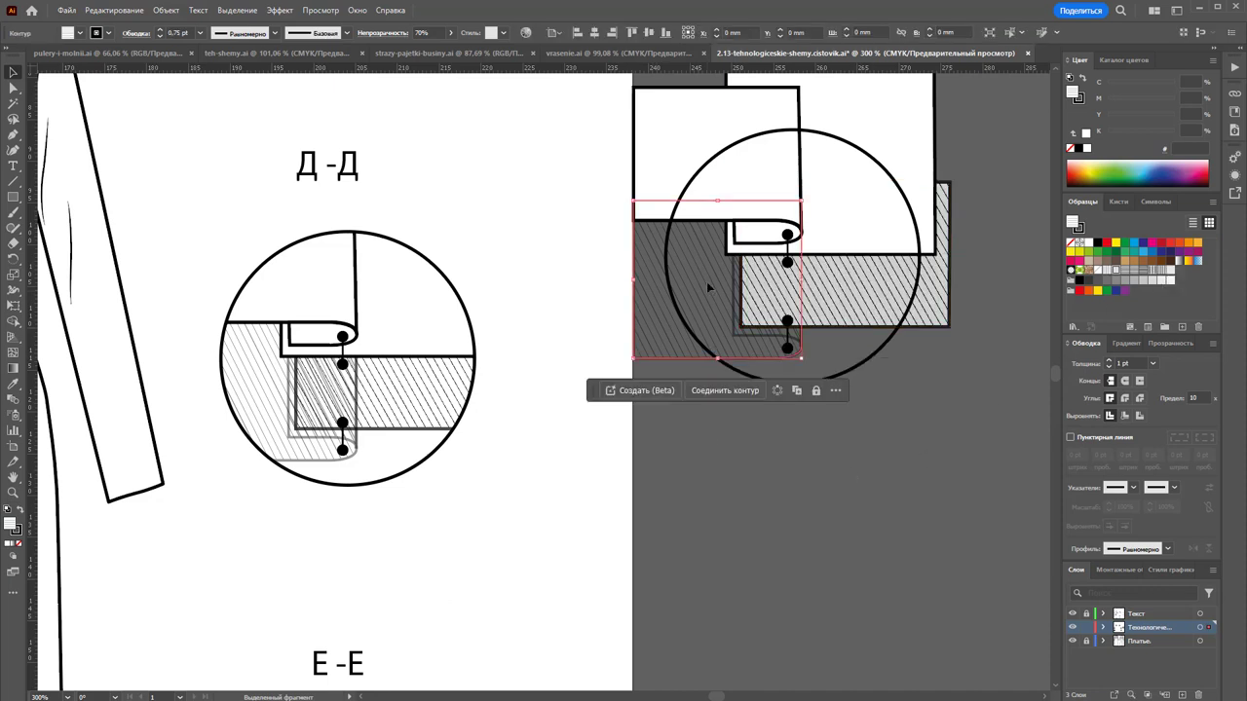
left_click(1168, 278)
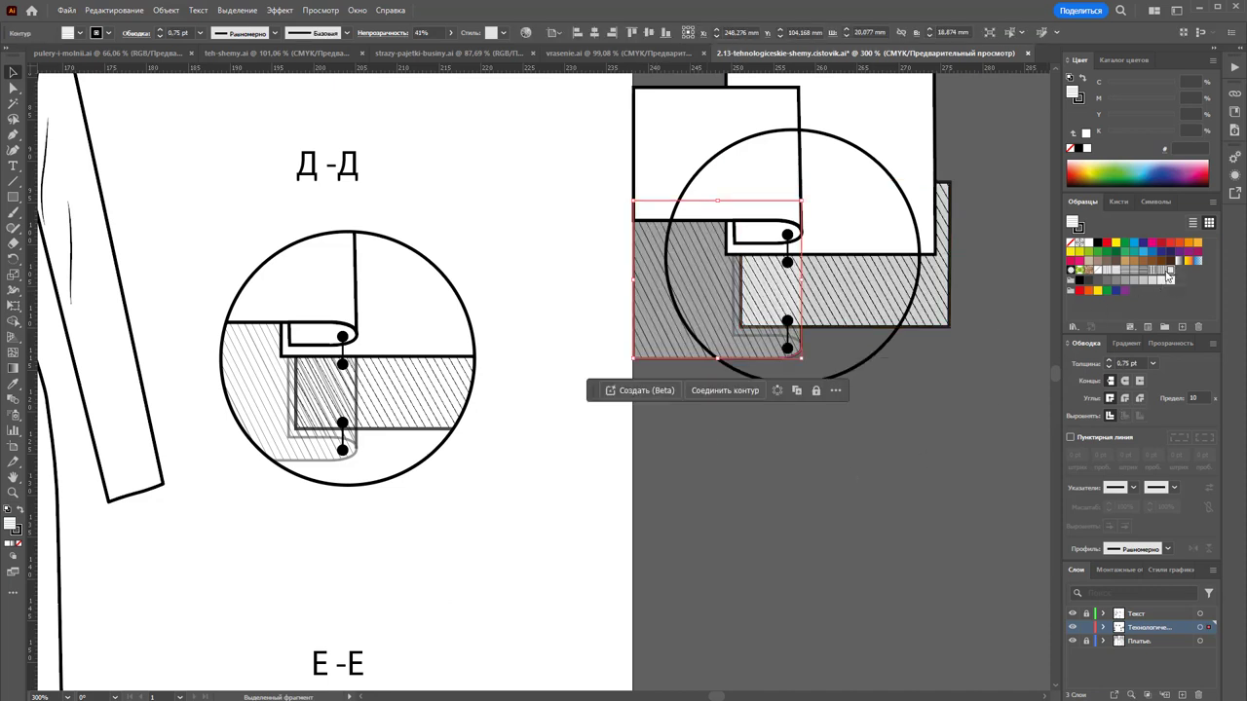
left_click(809, 507)
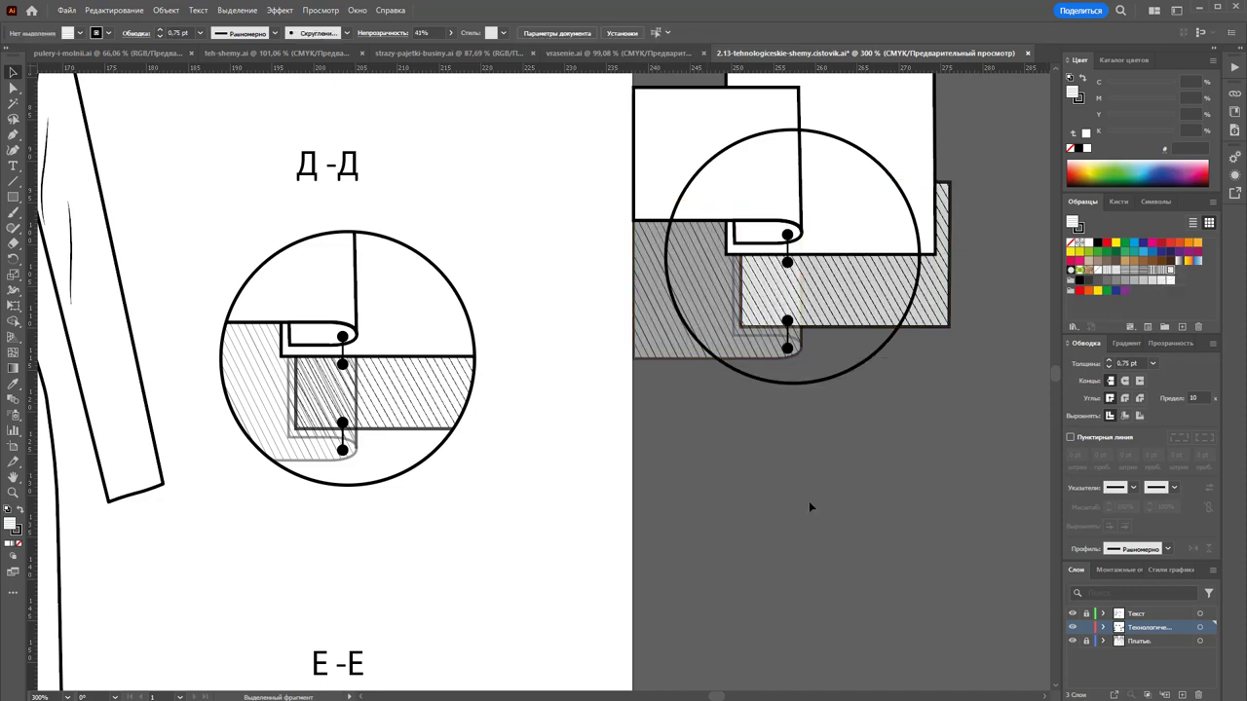
Set the opacity of both the left and right hatched layers to 100%
left_click(709, 312)
left_click(451, 32)
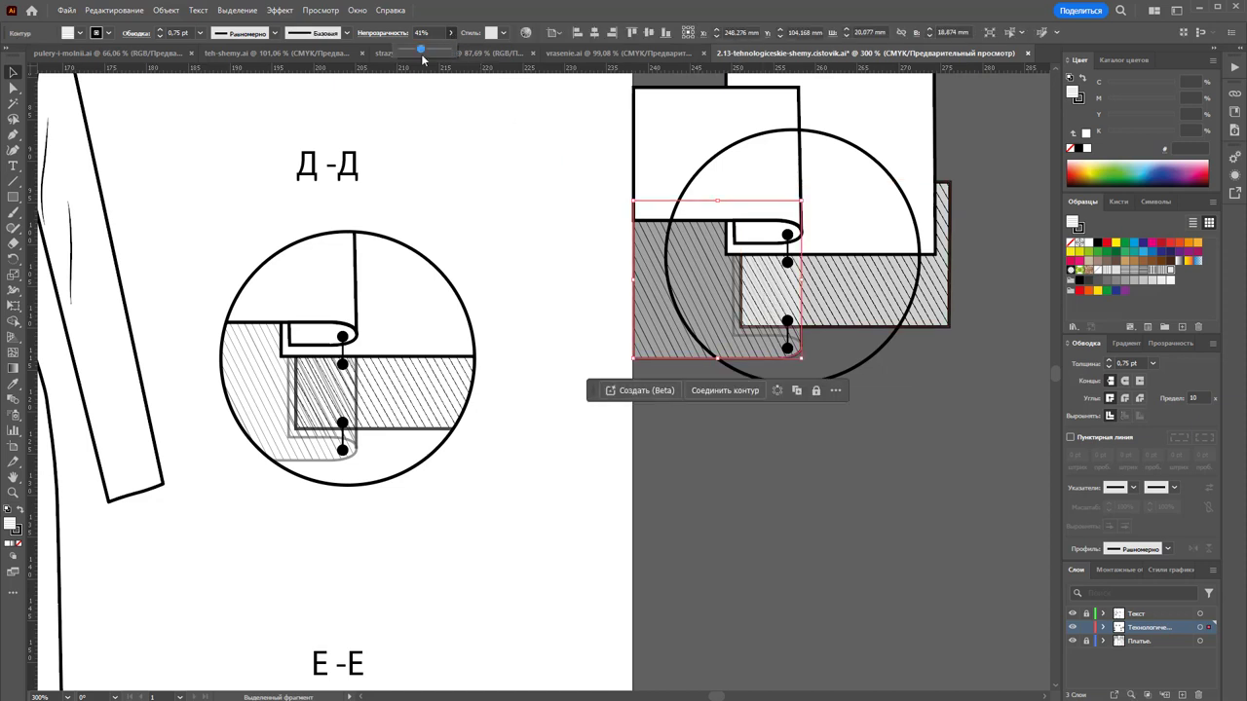
left_click_drag(418, 54, 486, 55)
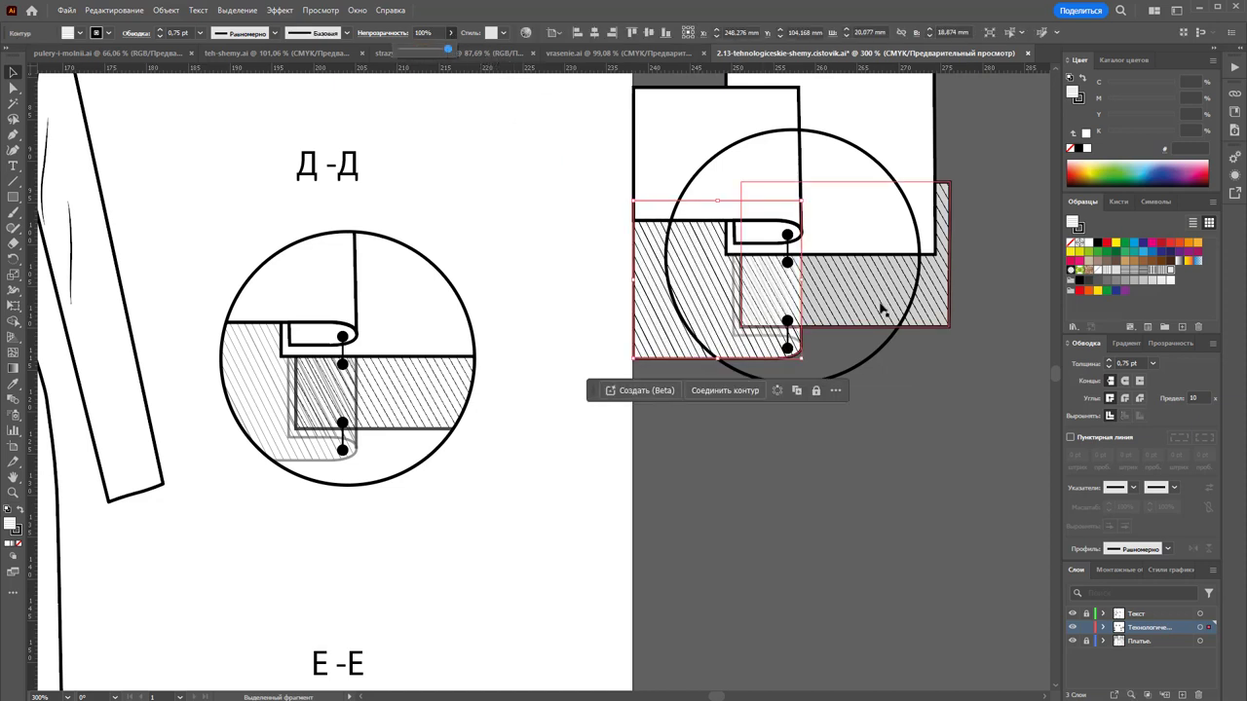
left_click(879, 305)
left_click(449, 35)
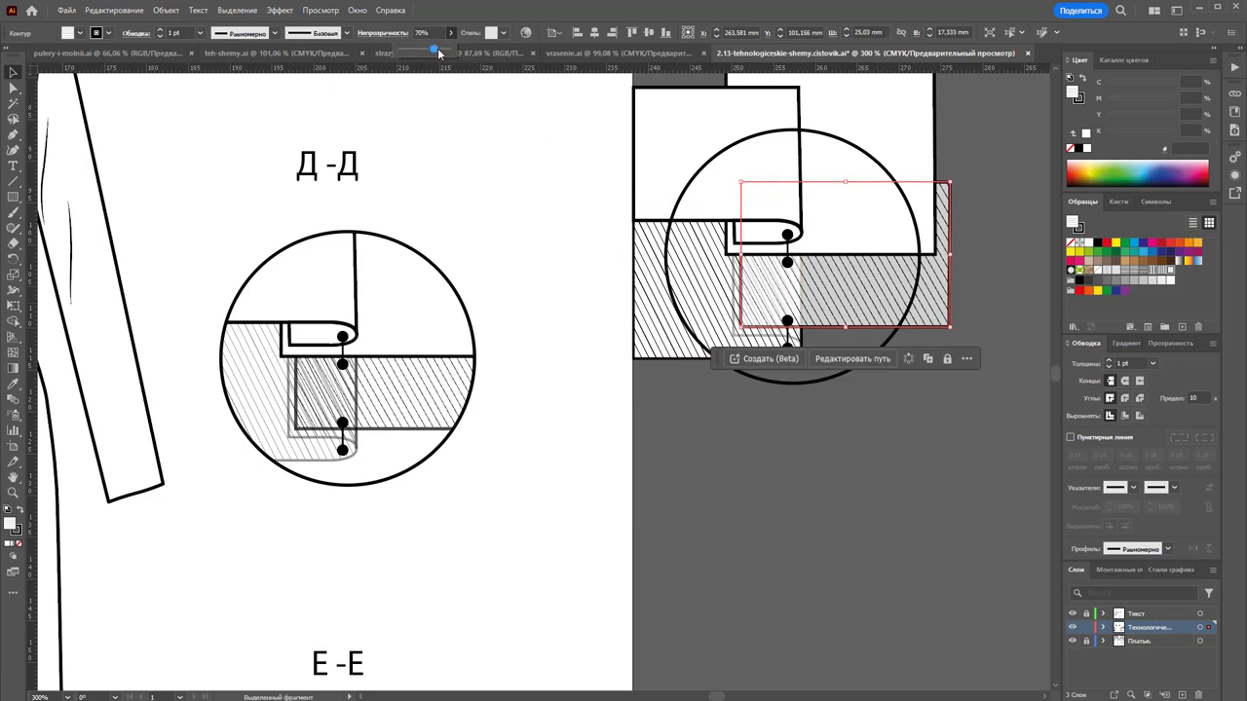
left_click_drag(438, 53, 486, 54)
left_click(740, 492)
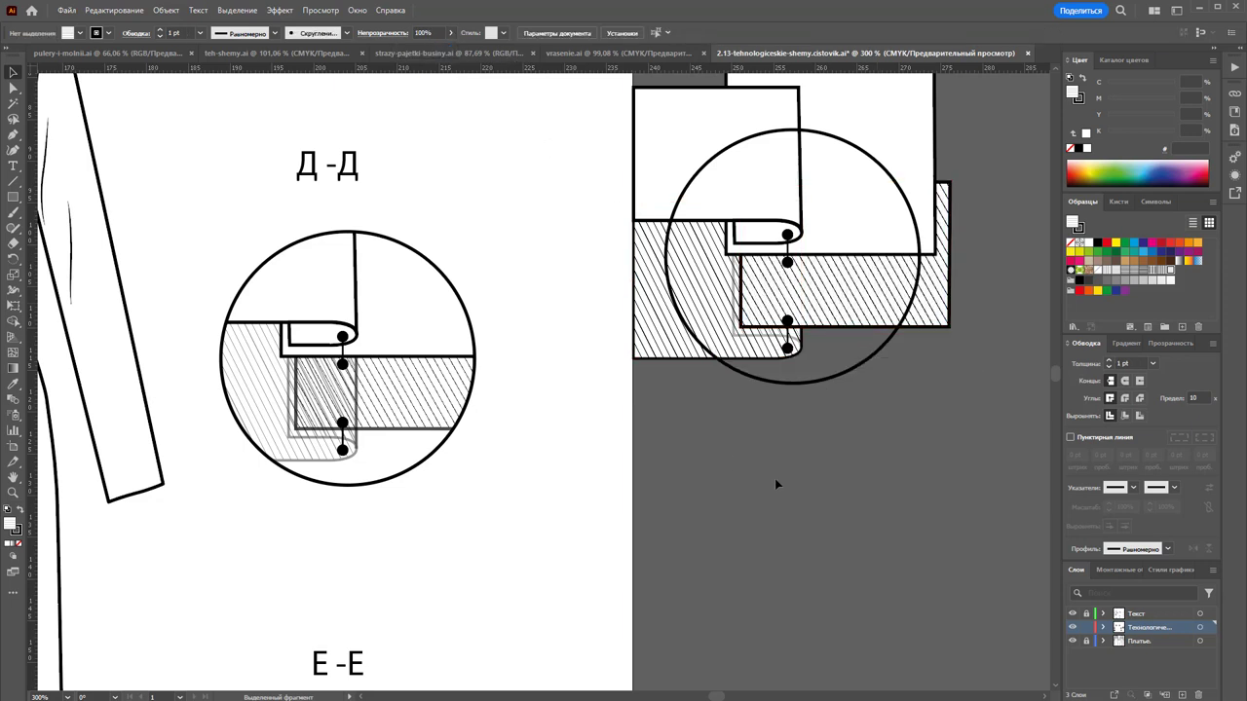
Set the fold piece to 100% opacity and group it with the left hatched layer
left_click(771, 334)
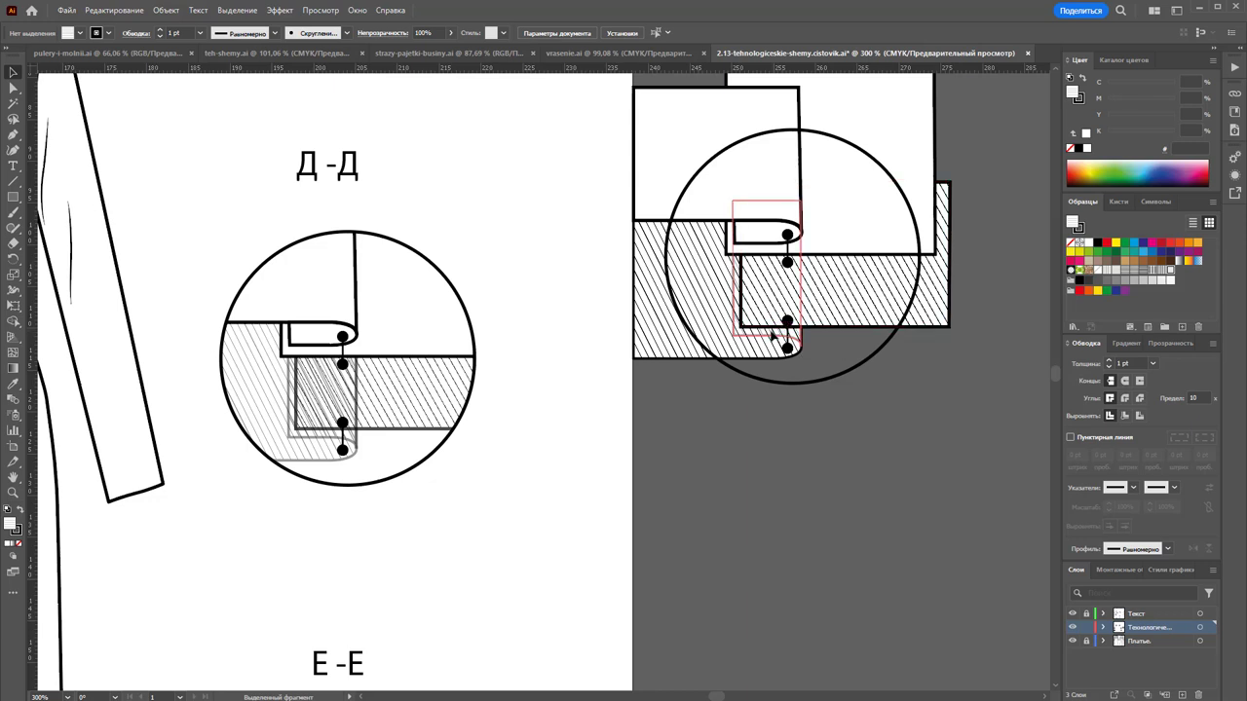
left_click(451, 32)
left_click_drag(413, 49, 448, 49)
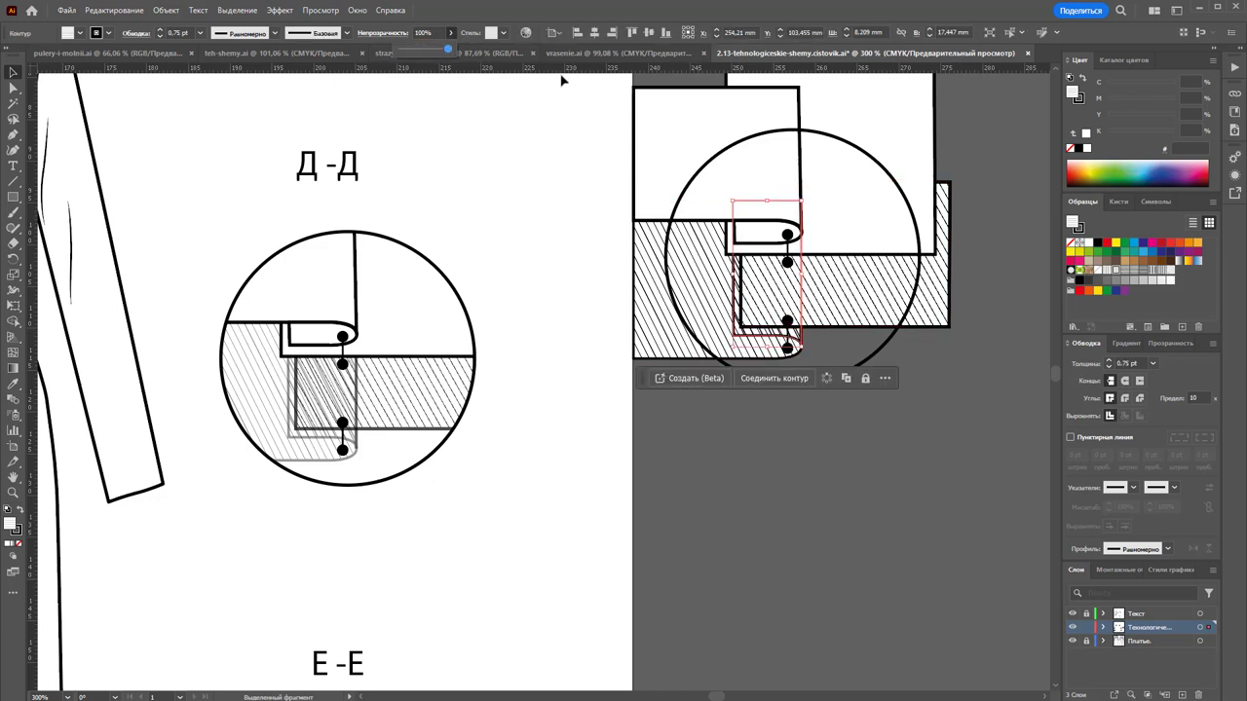
left_click(686, 310, "shift")
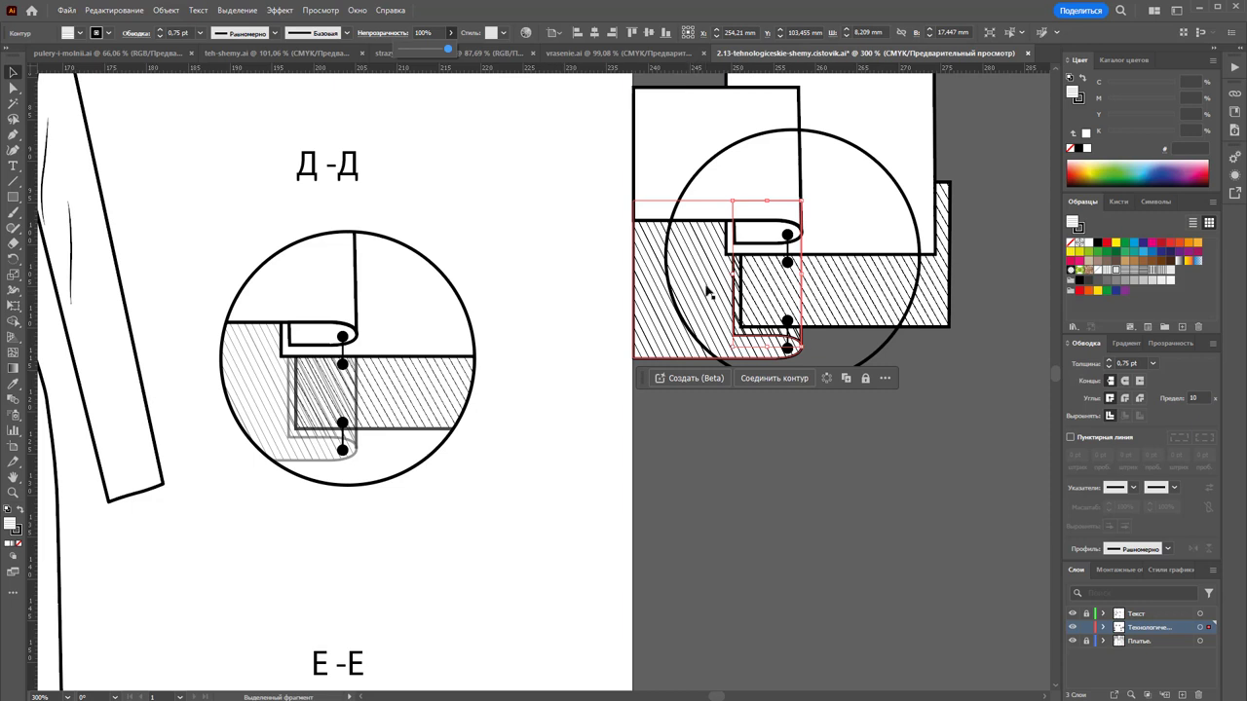
key("ctrl+g")
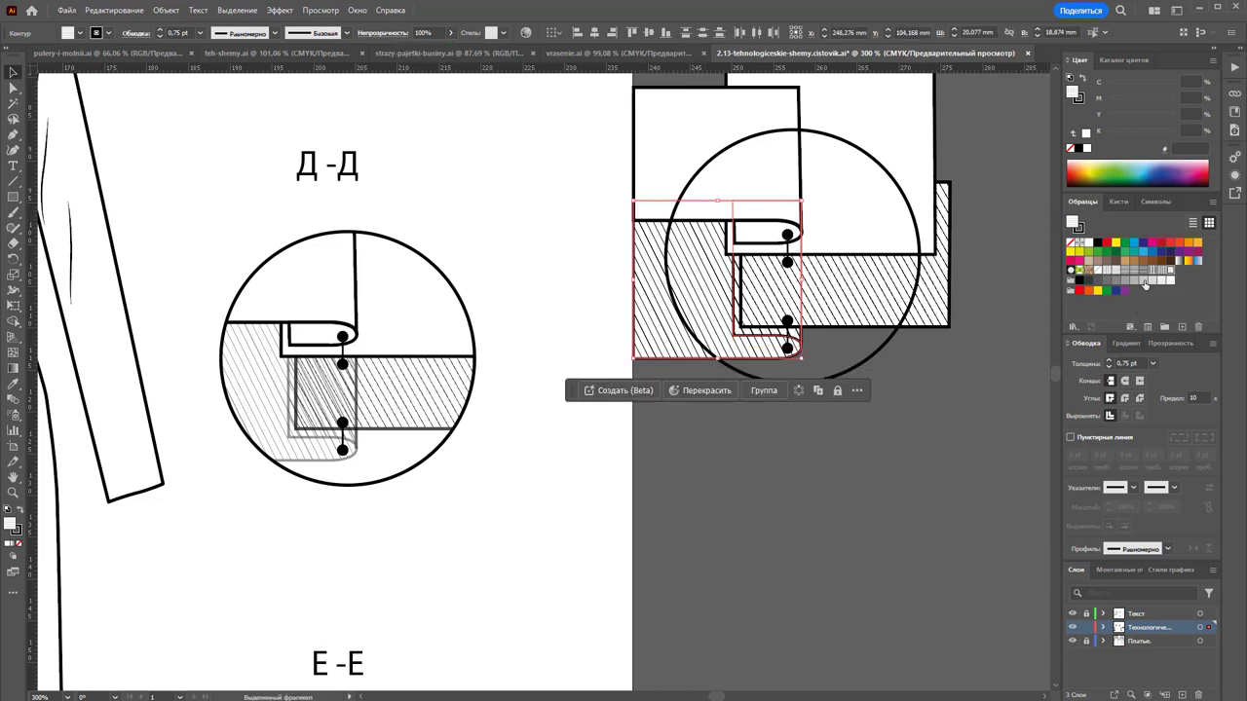
left_click(887, 482)
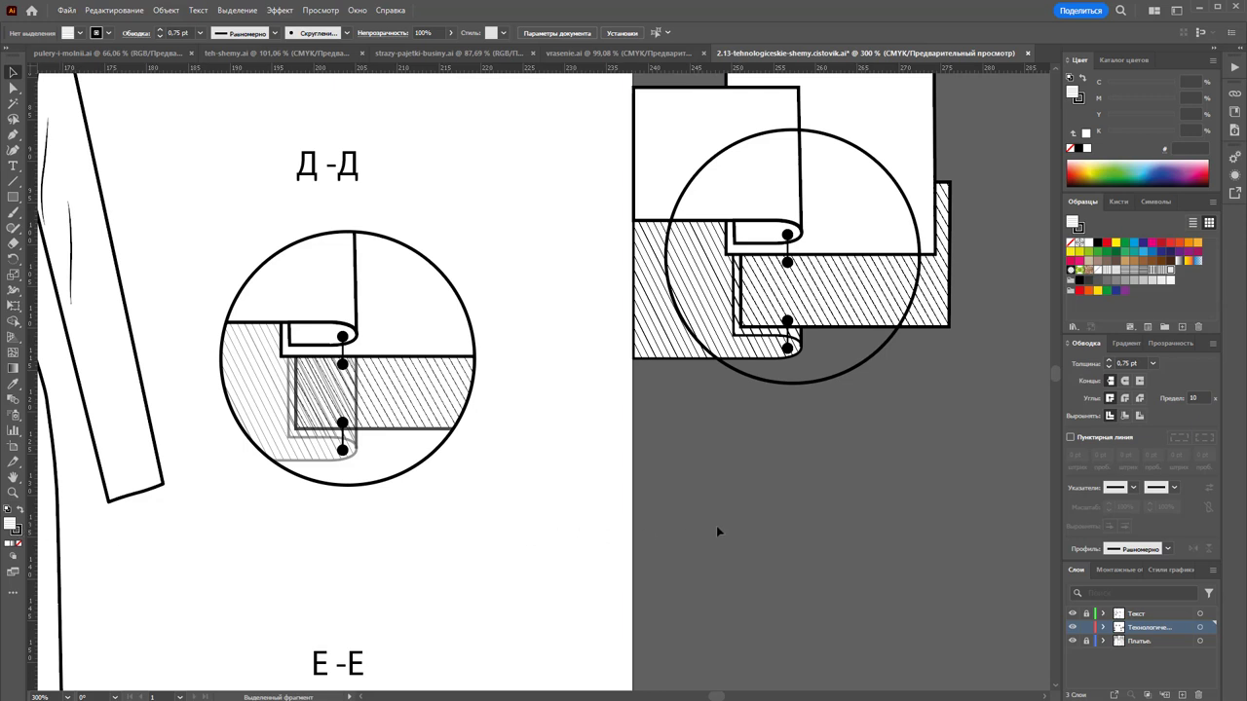
Paste the line sample, ungroup it, and fill its rectangle with grey DADADA
key("ctrl+v")
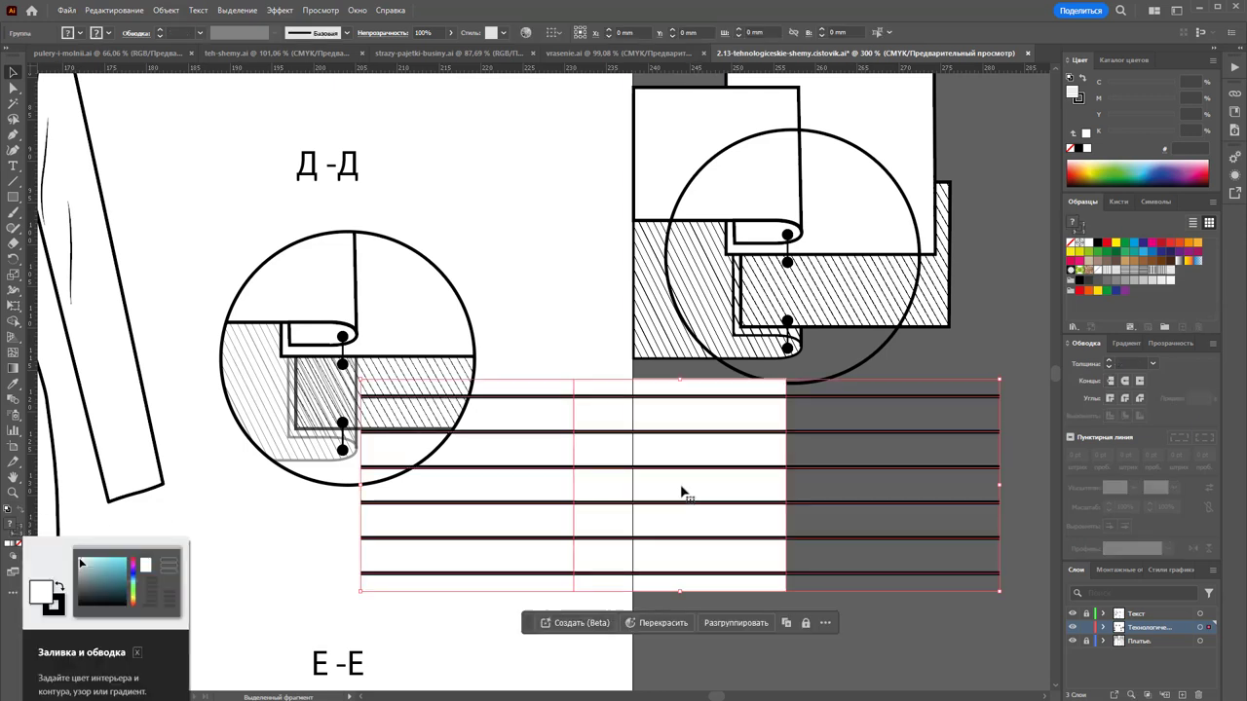
left_click_drag(673, 439, 751, 507)
right_click(750, 516)
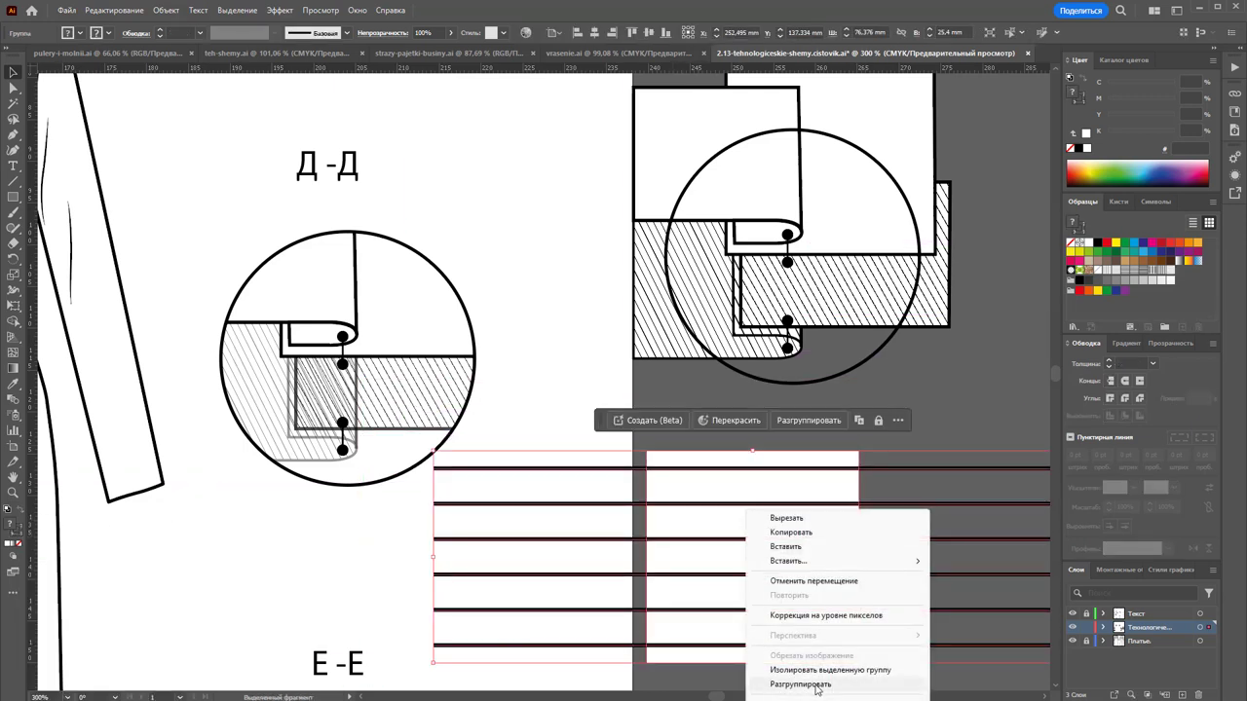
left_click(800, 683)
left_click(836, 479)
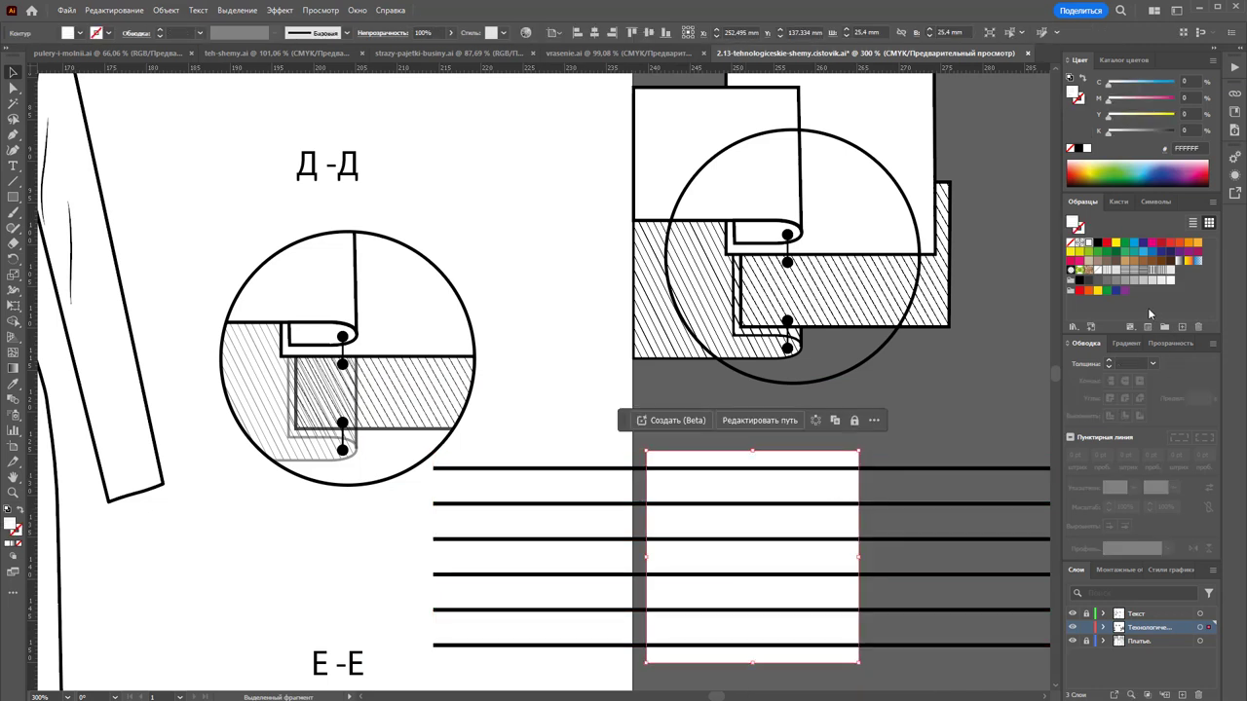
left_click(1159, 281)
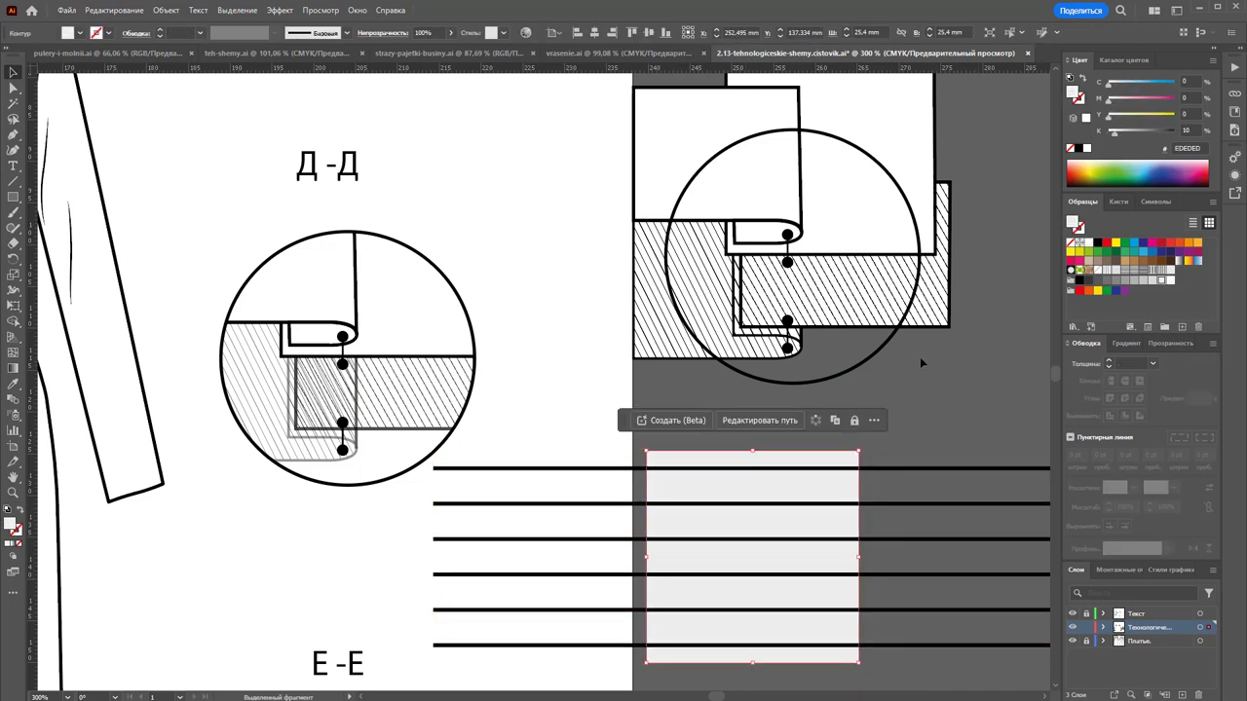
left_click(1150, 280)
left_click(932, 426)
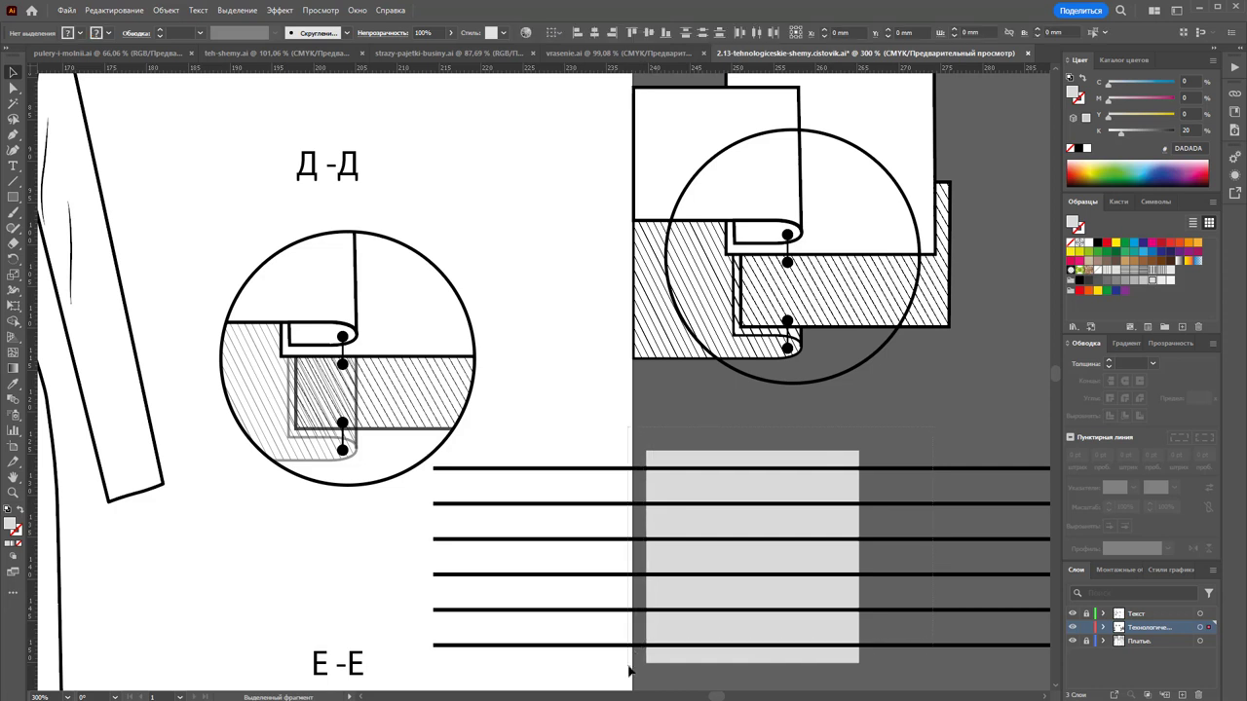
Try moving the sample toward the callout, undo, then delete the sample
left_click(734, 601)
left_click_drag(734, 601, 1045, 470)
key("ctrl+z")
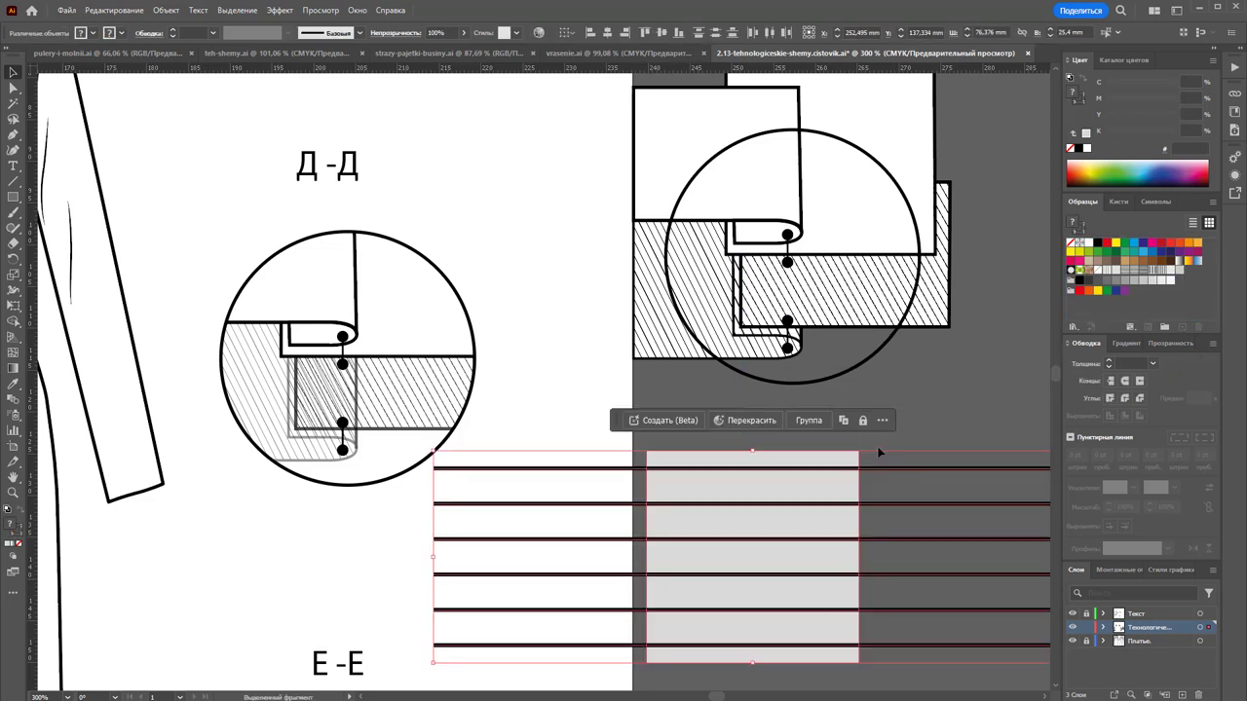
key("Delete")
Fill the left hatched layer and the narrow fold piece with light grey
left_click(745, 353)
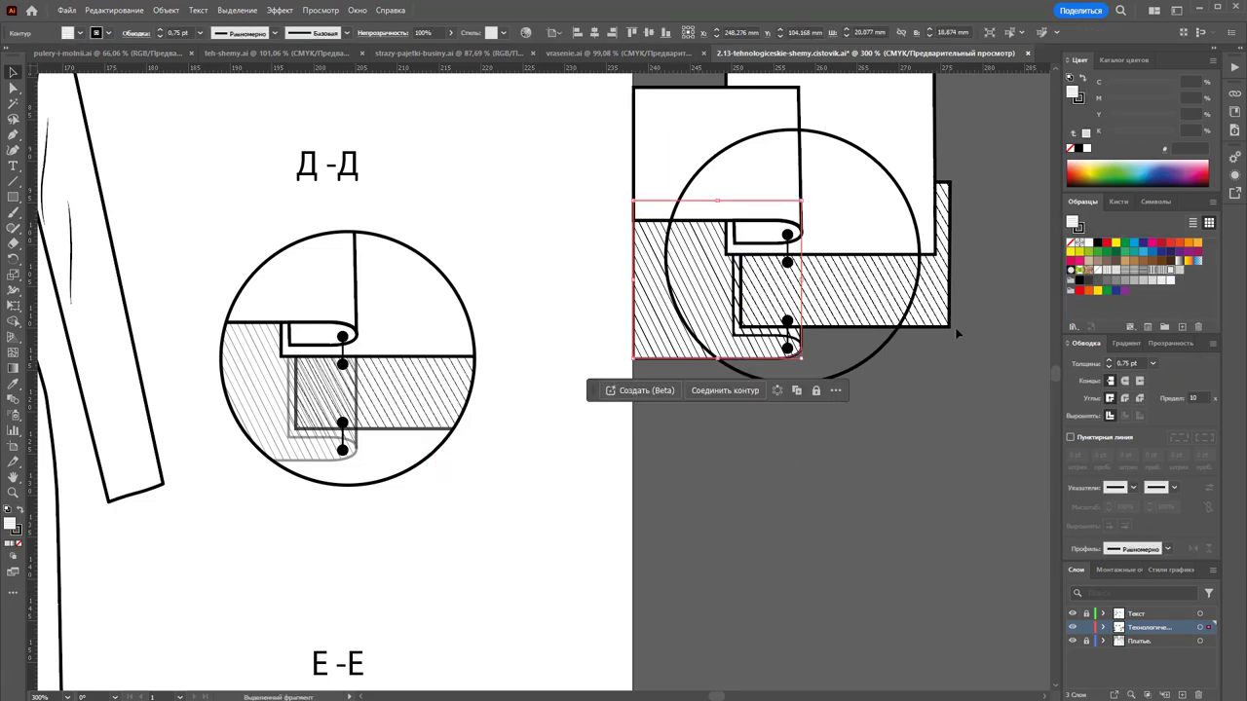
left_click(1174, 270)
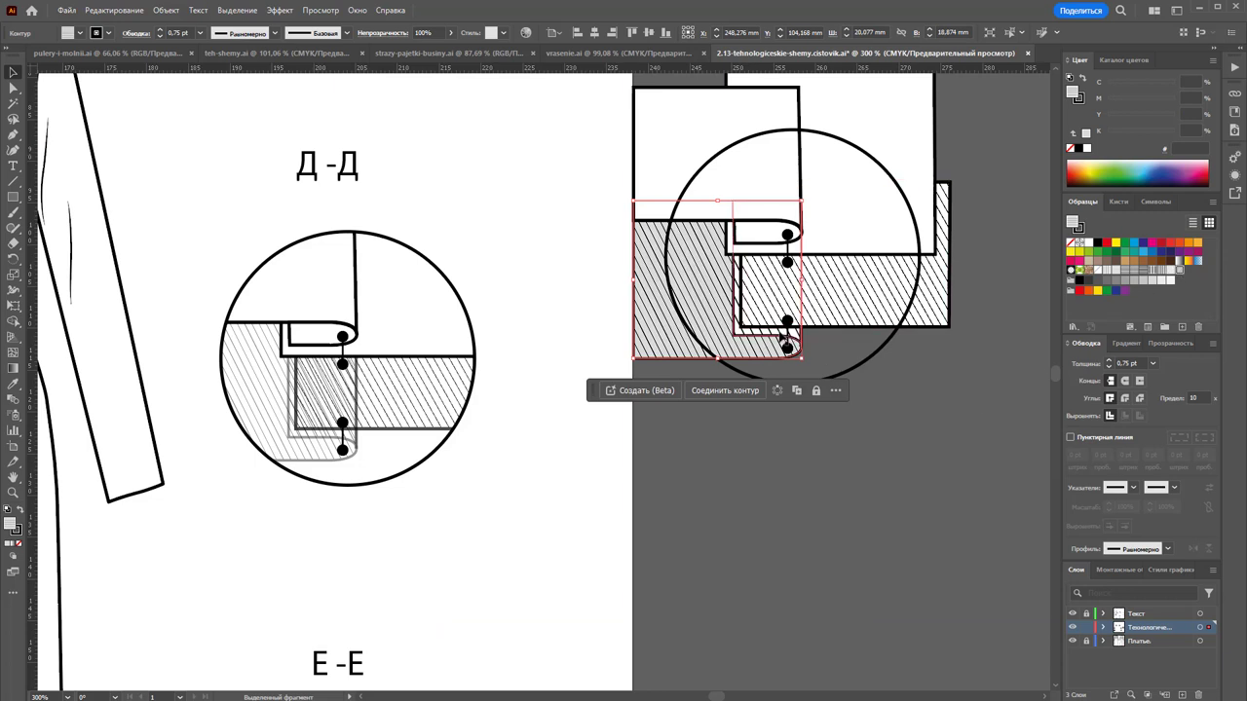
left_click(775, 334)
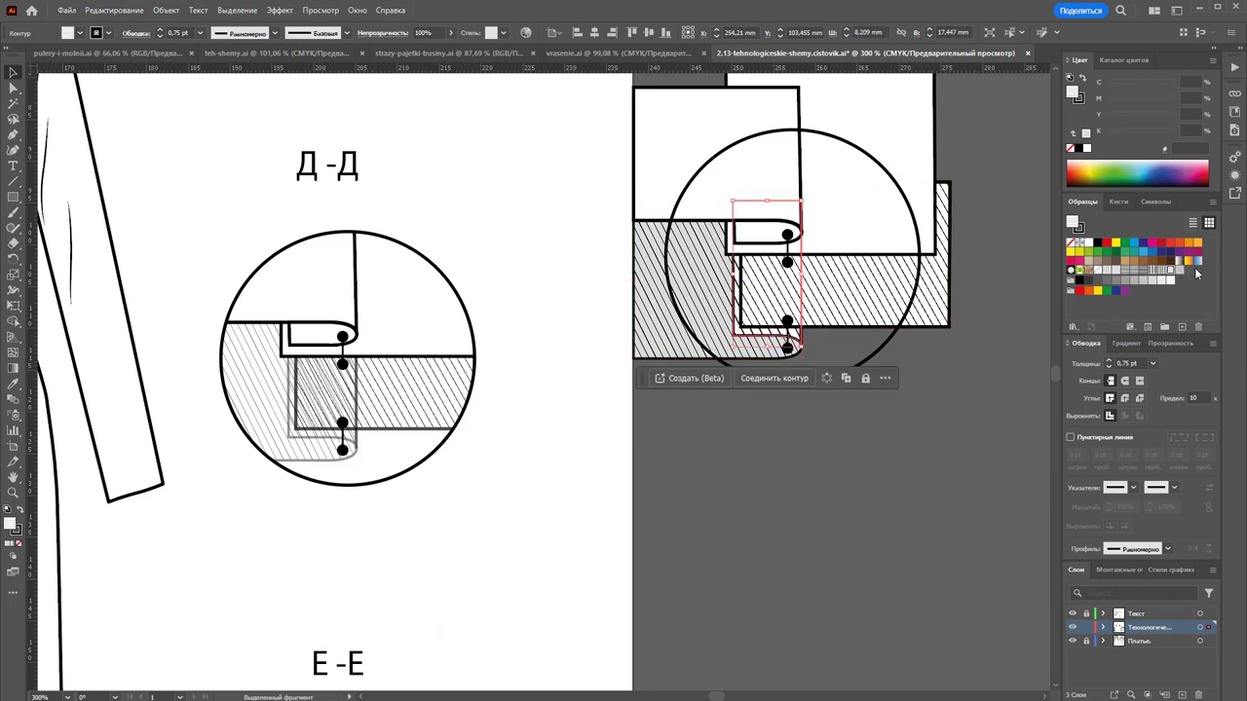
left_click(1176, 272)
left_click(898, 528)
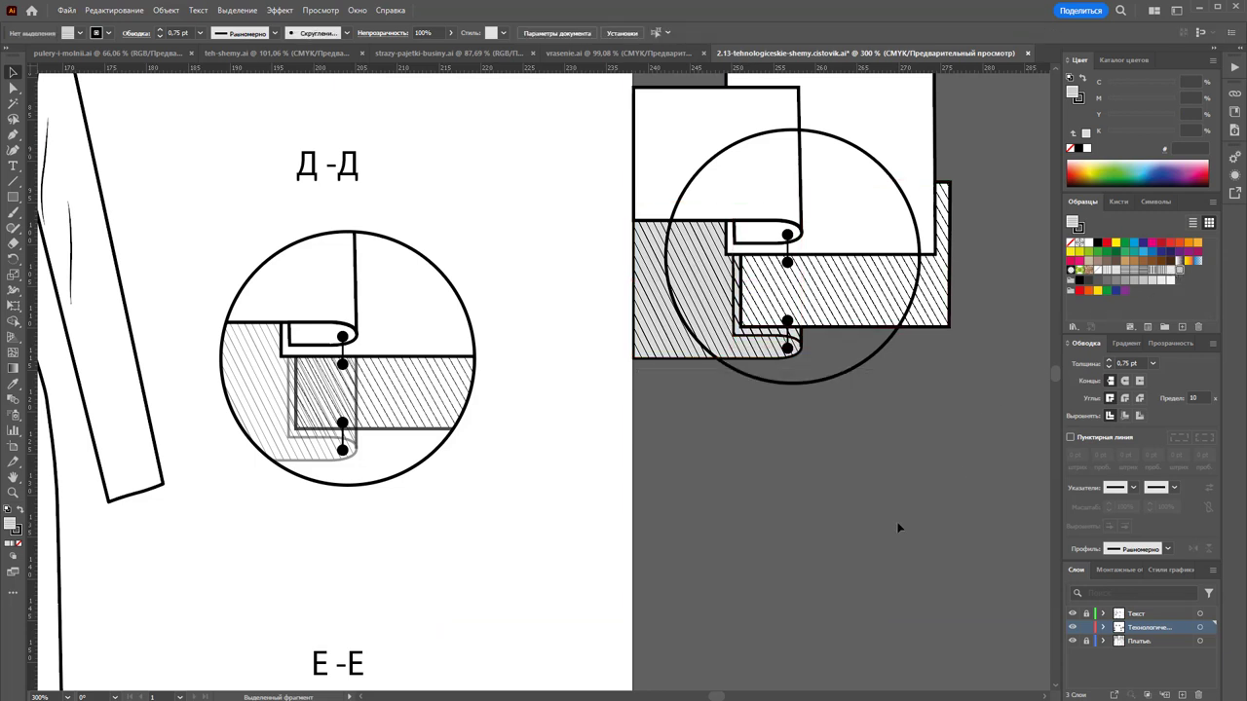
Clip all the second callout's parts to the circle and set it right of the page
key("ctrl+a")
right_click(691, 148)
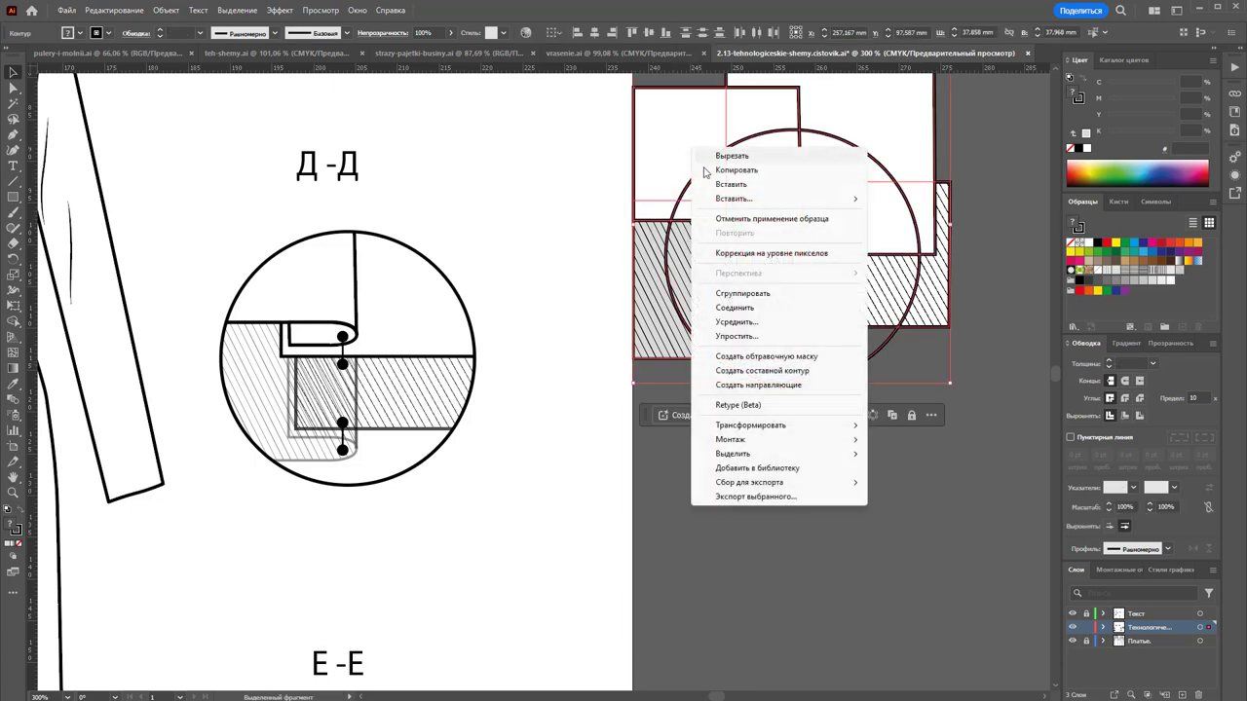
left_click(744, 359)
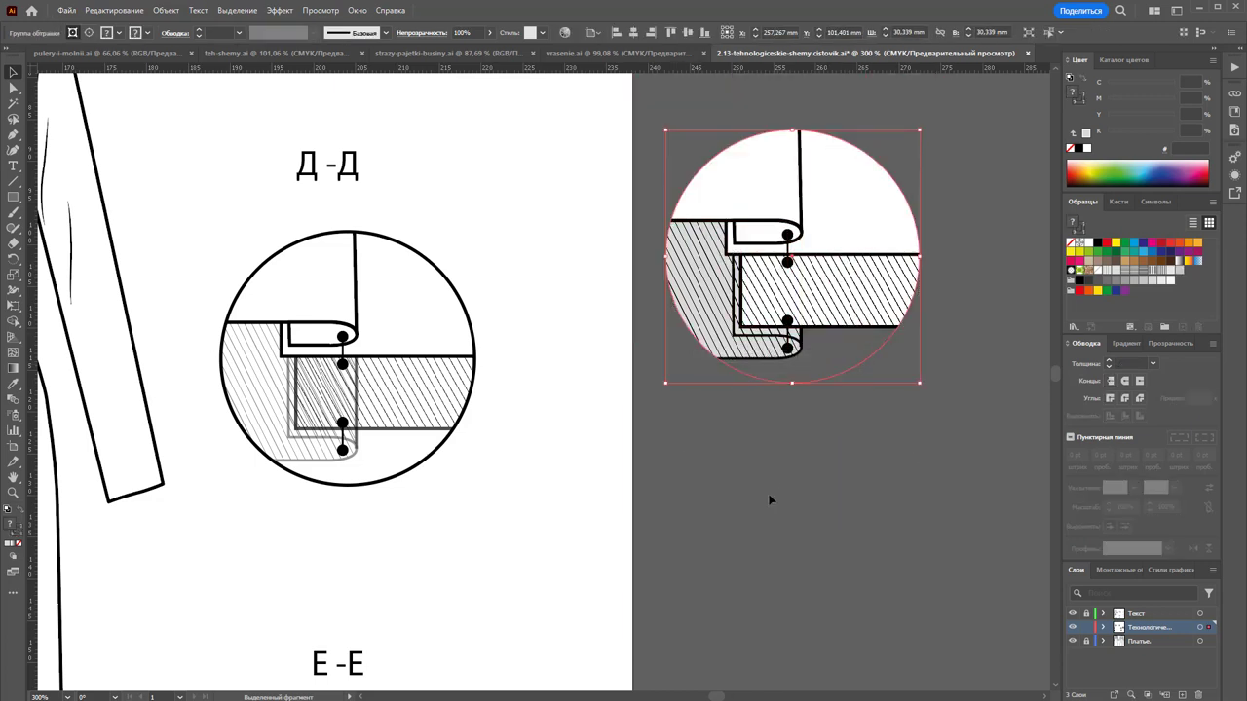
left_click_drag(821, 244, 656, 343)
left_click(831, 305)
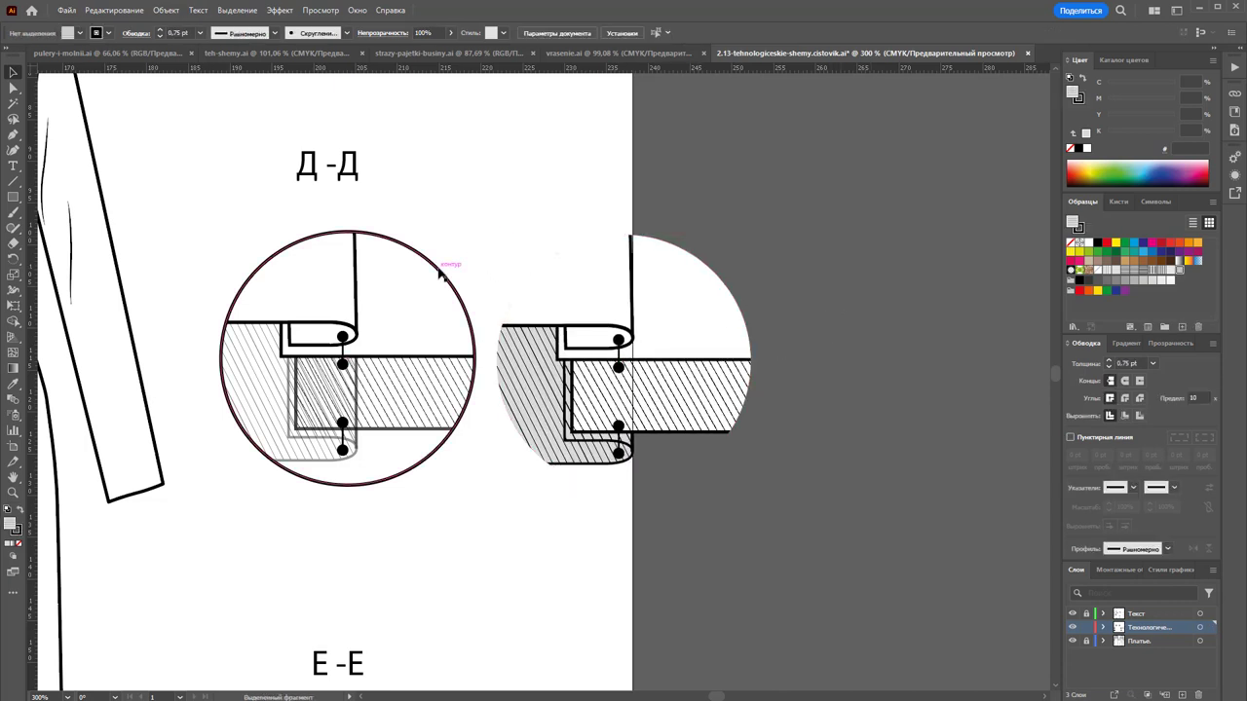
left_click_drag(594, 321, 750, 239)
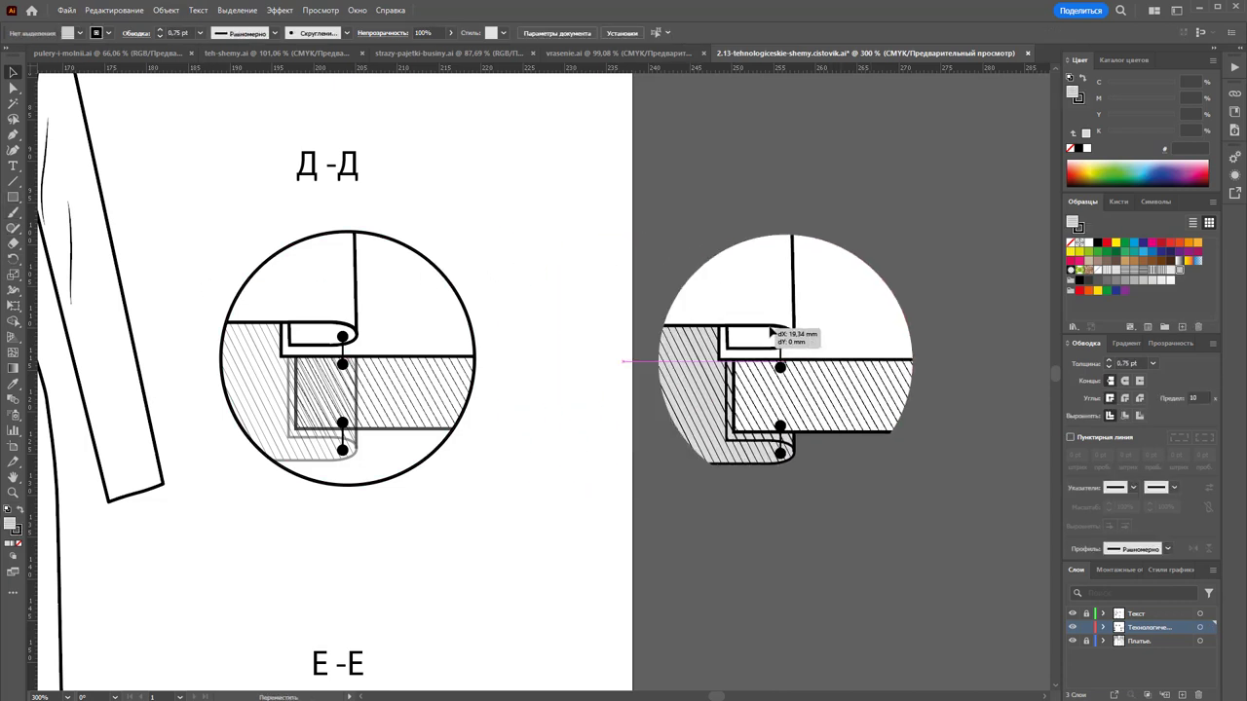
Release the clipping mask and give the circle a black stroke
right_click(779, 305)
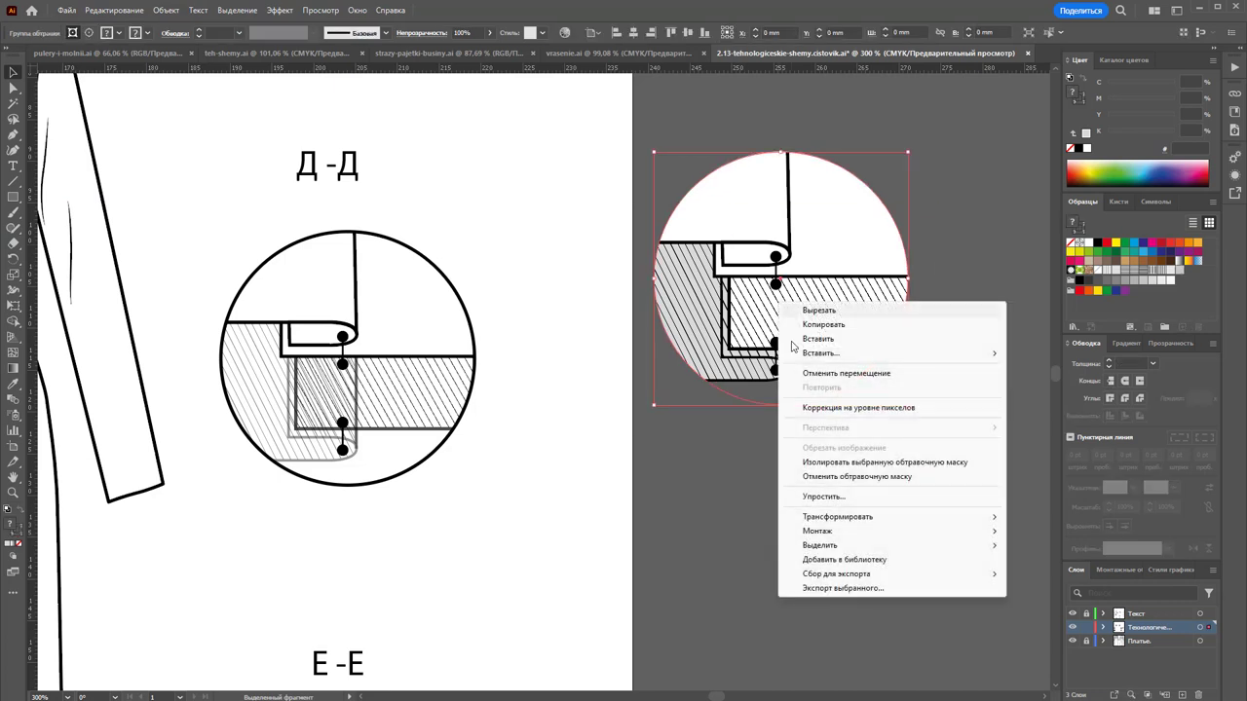
left_click(828, 477)
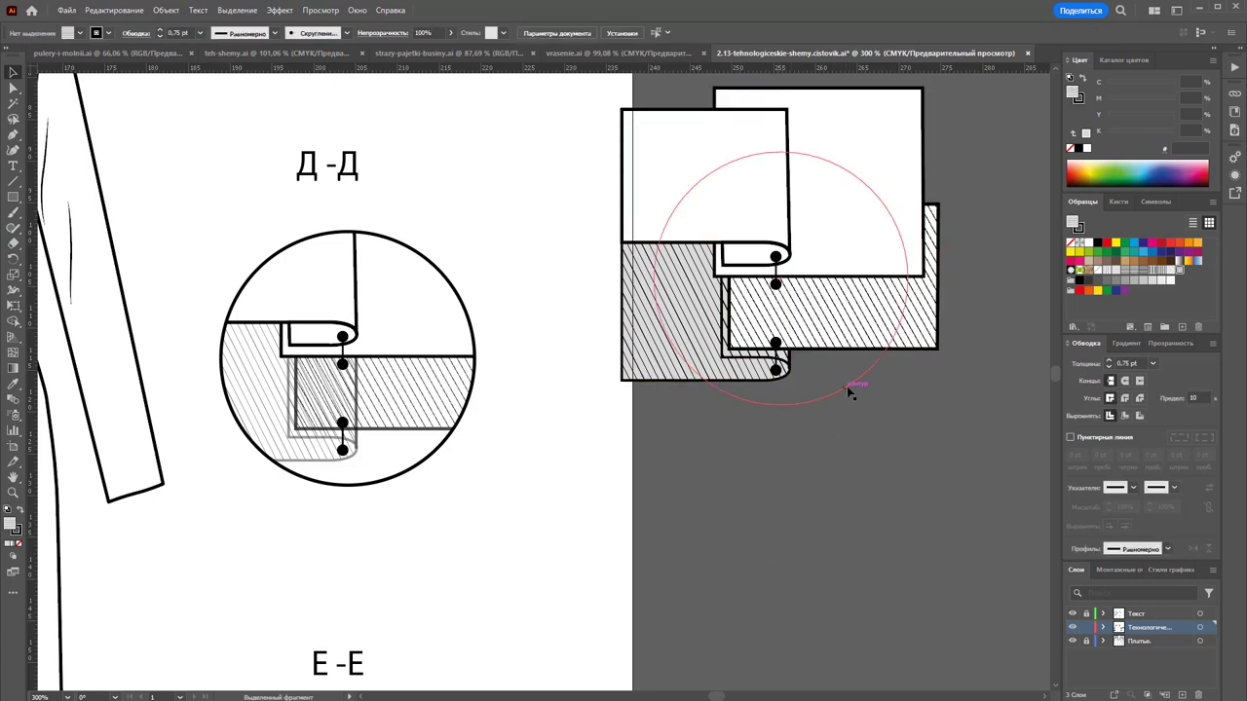
left_click(823, 402)
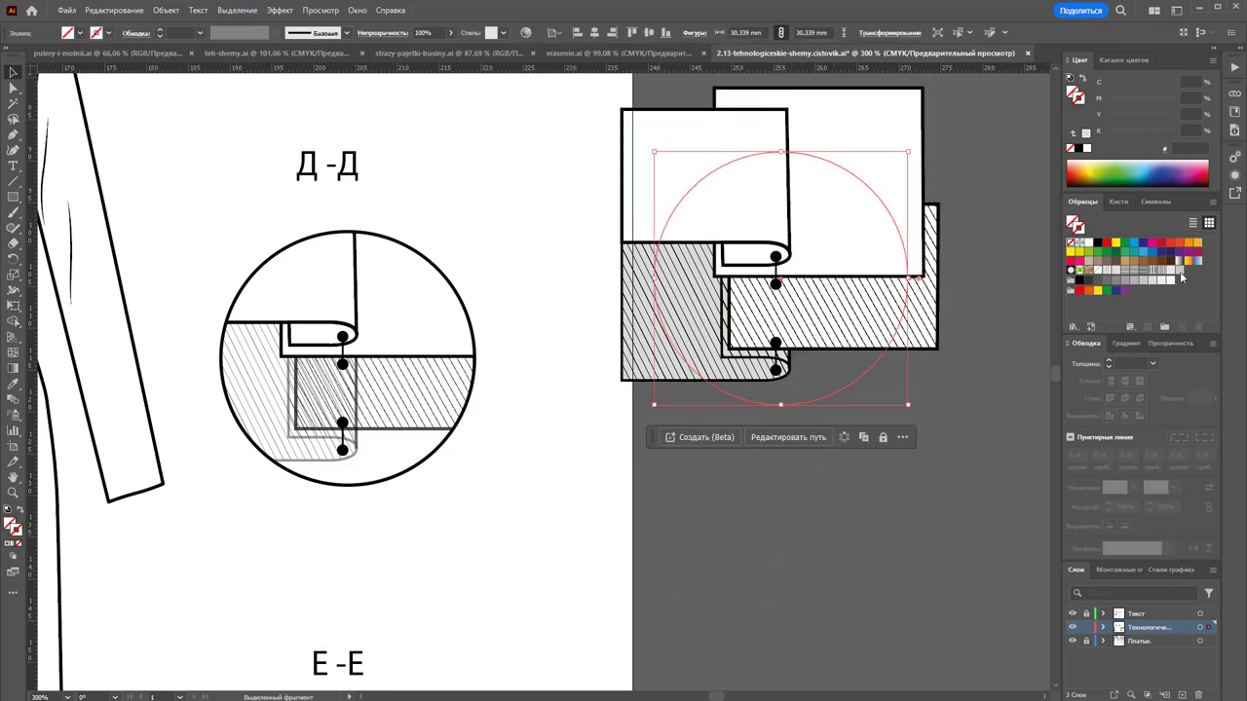
left_click(1098, 243)
Clip the hatched shapes to the outlined circle, then undo the clip
left_click_drag(951, 426, 635, 119)
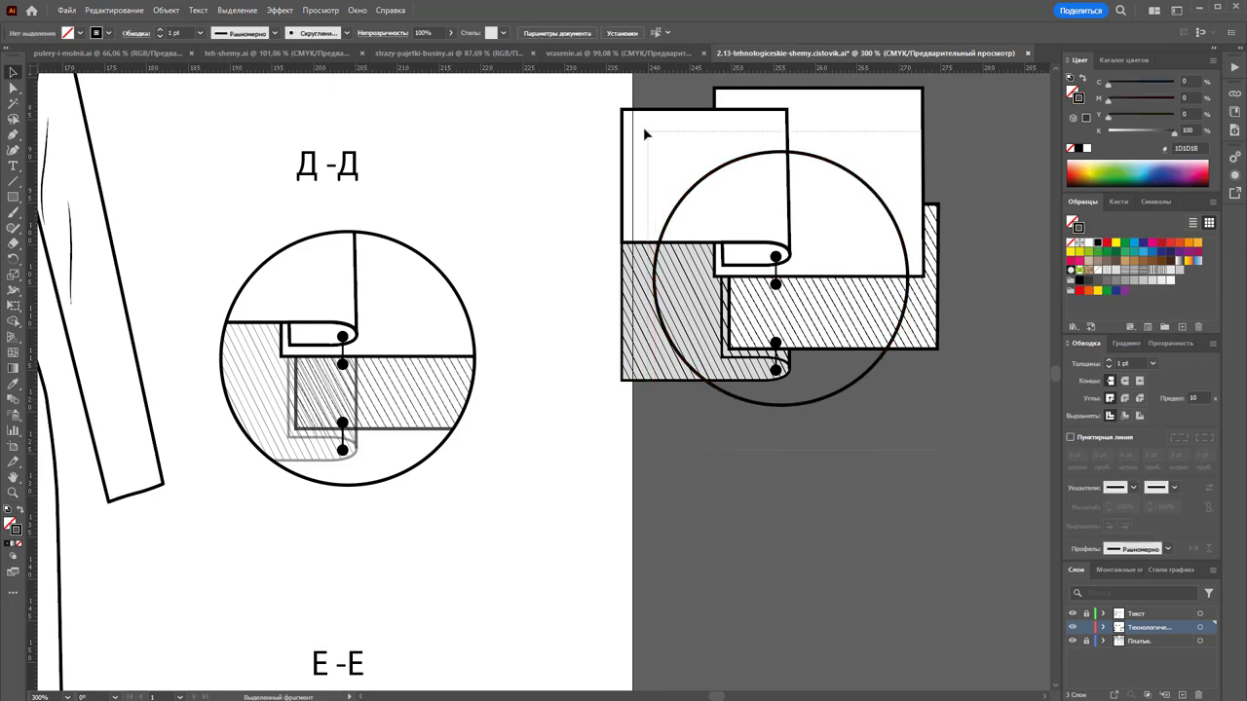
right_click(726, 164)
left_click(801, 369)
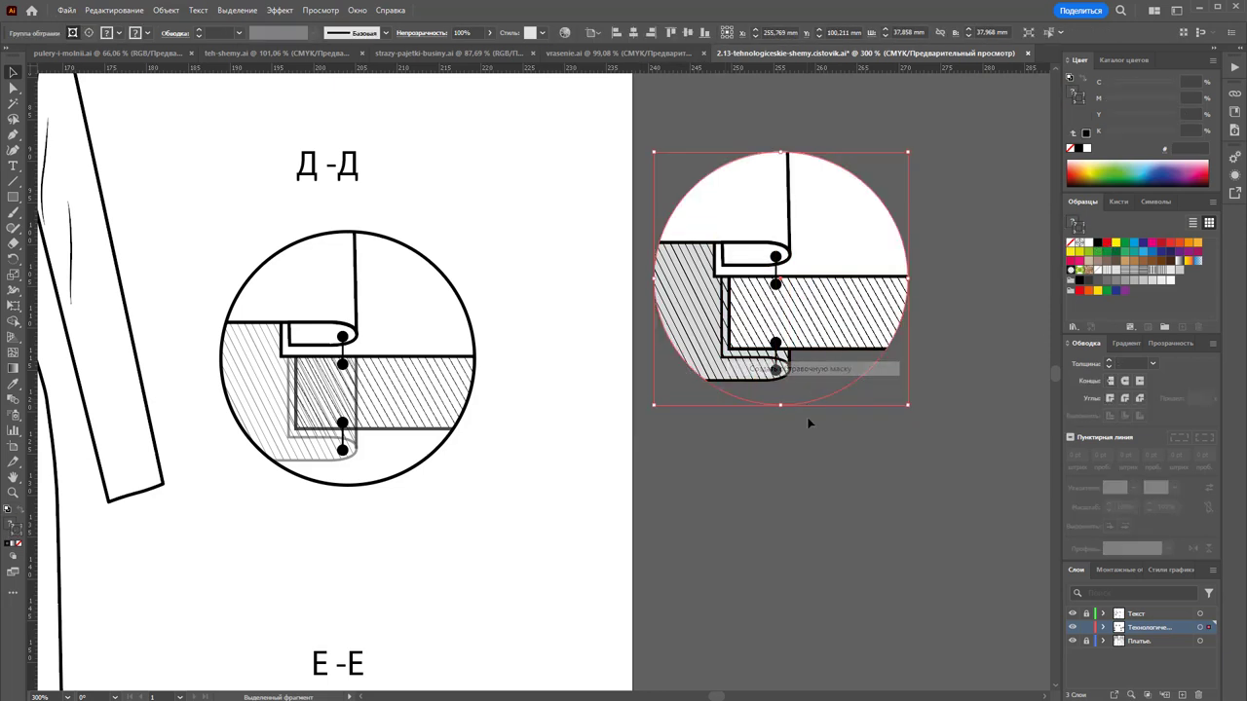
left_click(819, 502)
key("ctrl+z")
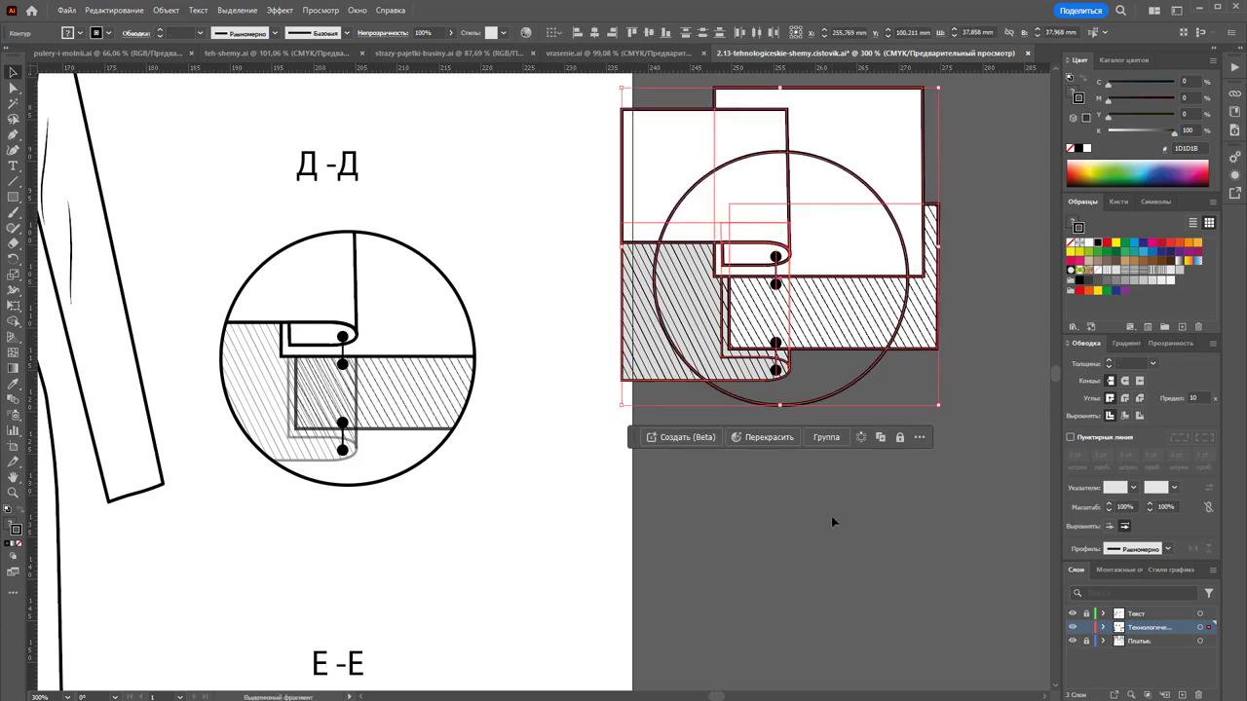
left_click(905, 366)
Duplicate the circle, re-clip the shapes, and lay the circle copy on top as outline
left_click_drag(880, 360, 881, 631)
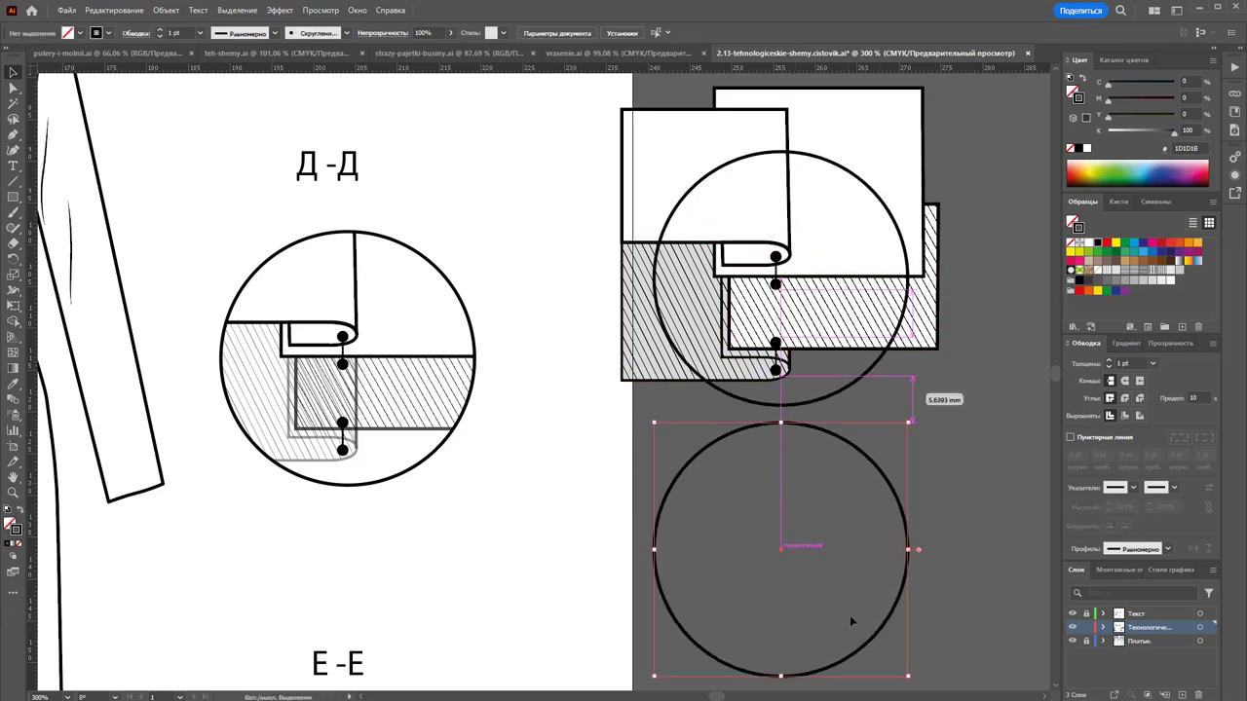
right_click(739, 170)
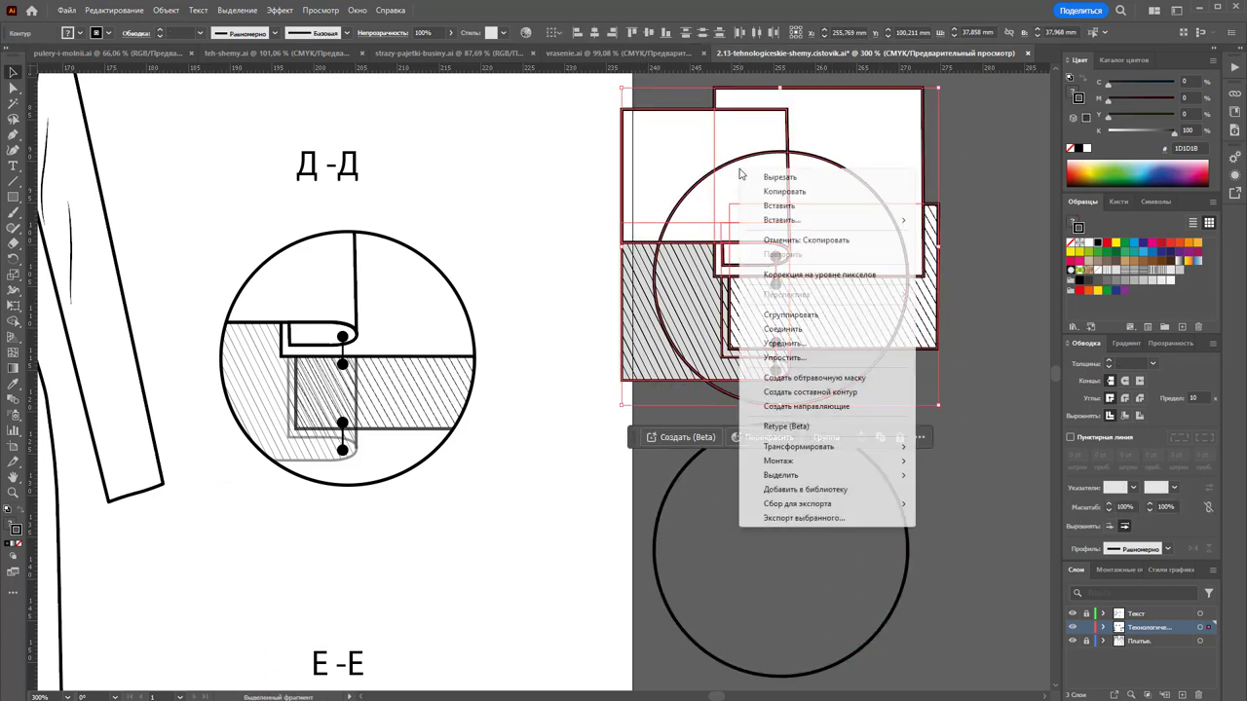
left_click(808, 377)
left_click(865, 523)
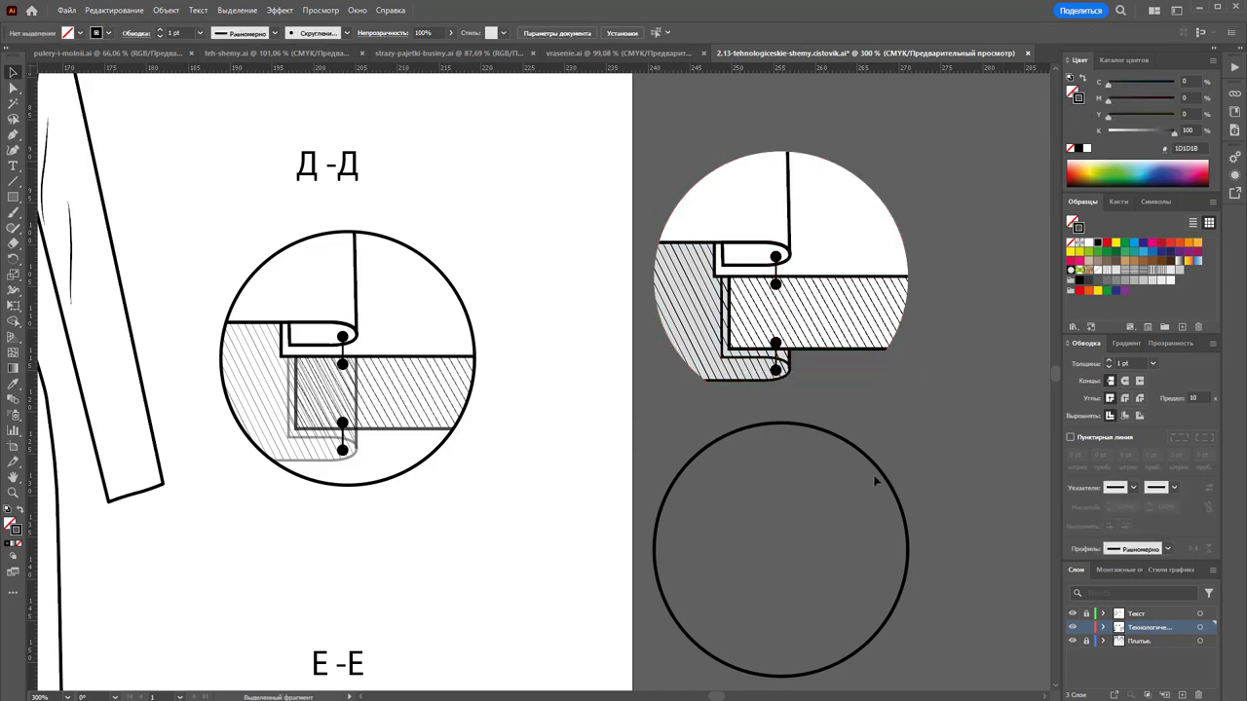
left_click_drag(875, 482, 904, 210)
Move the outlined callout beside the Д-Д circle
left_click(905, 107)
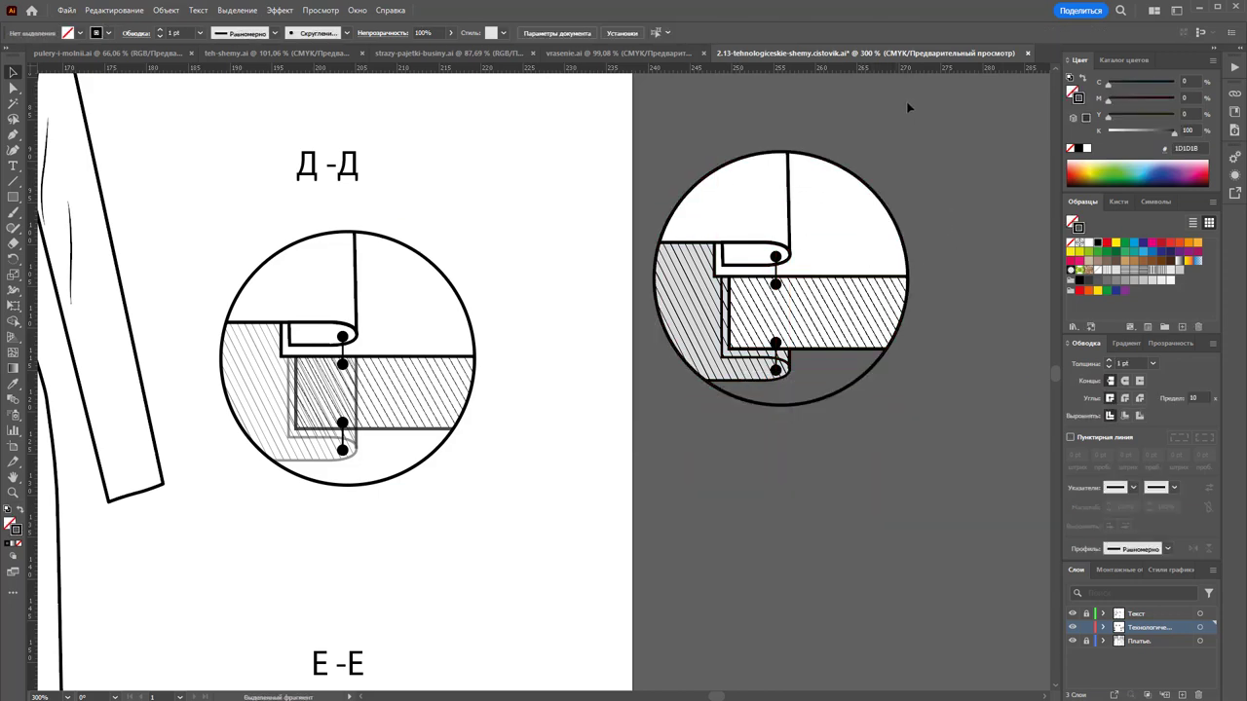
left_click_drag(880, 164, 719, 254)
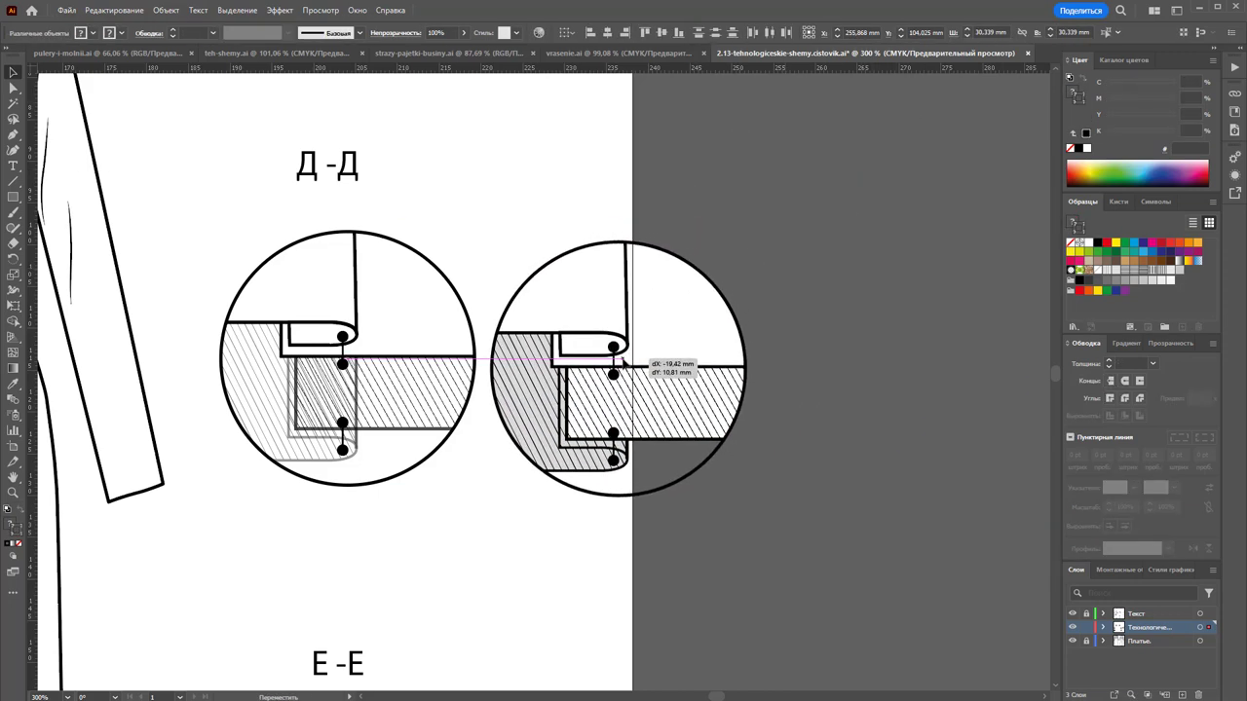
left_click(719, 254)
Widen the artboard's right edge and nudge the new callout into line with Д-Д
left_click(13, 446)
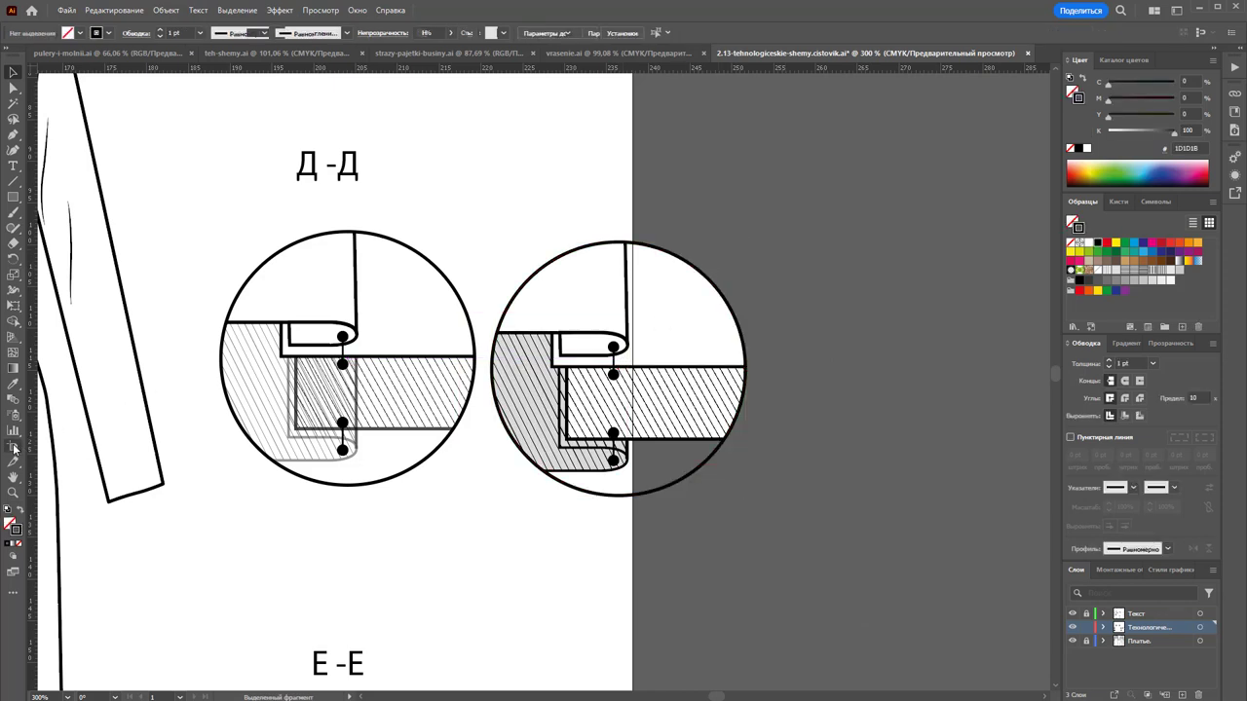
left_click_drag(632, 649, 785, 648)
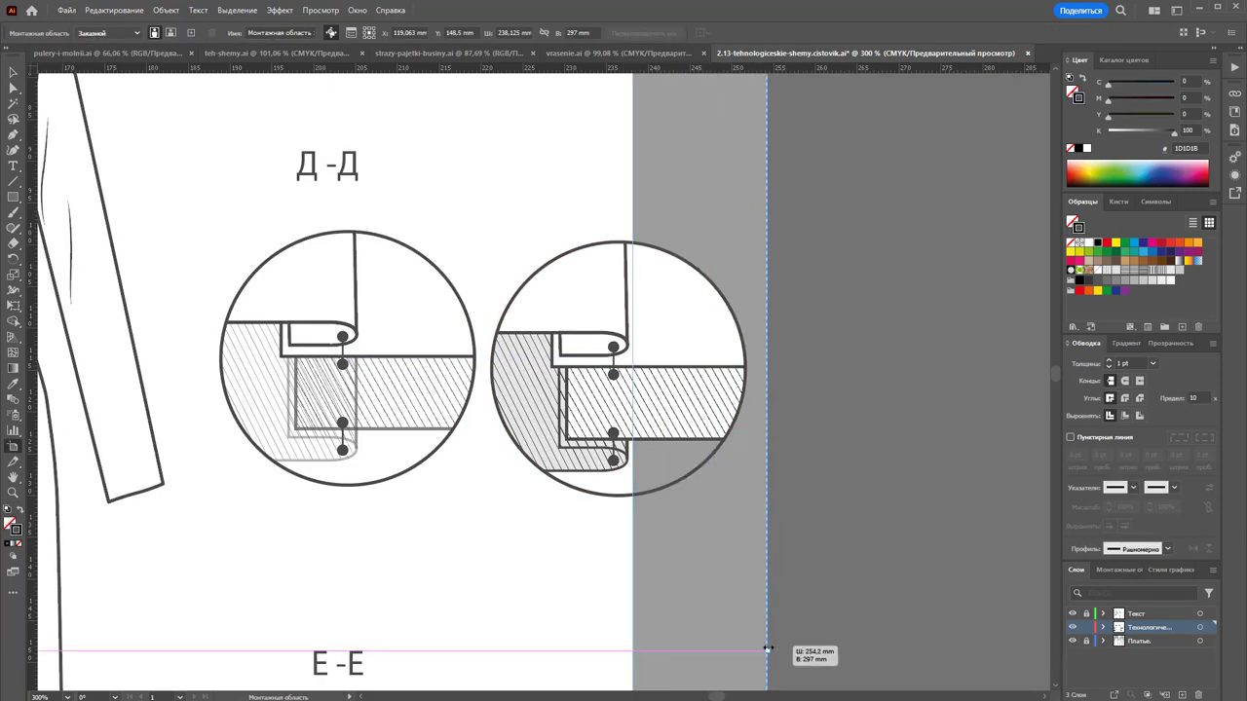
left_click(13, 73)
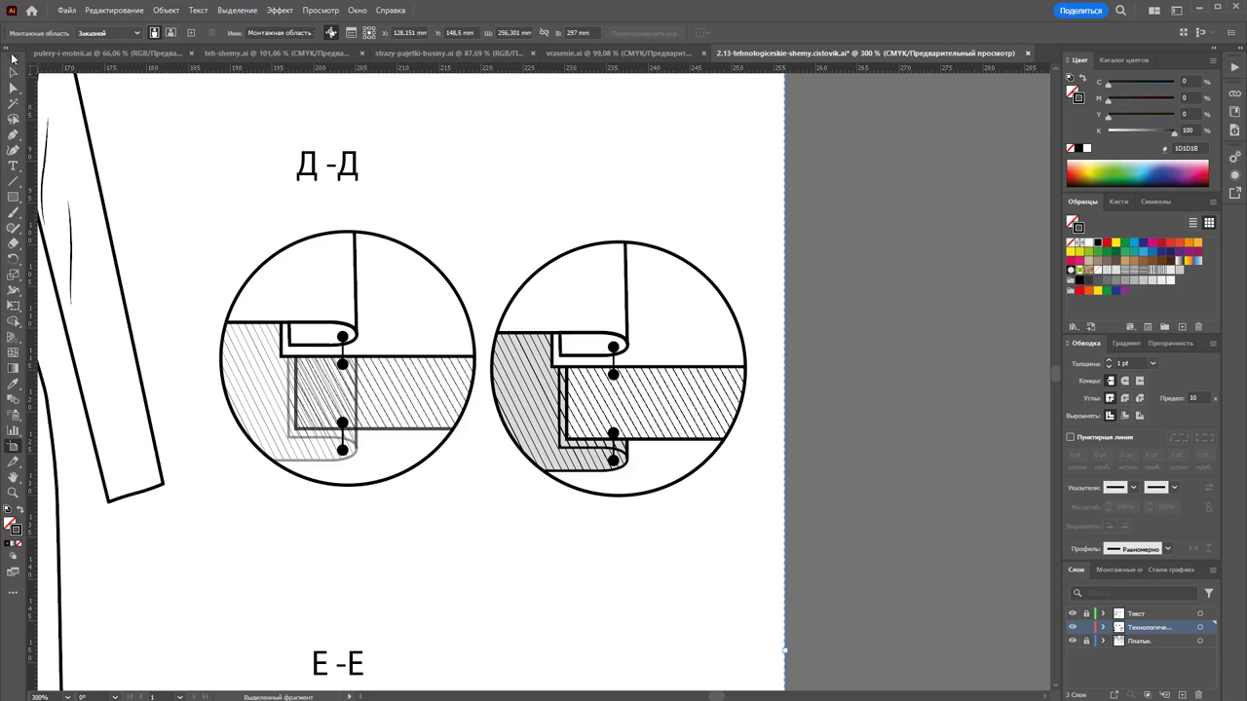
left_click(600, 406)
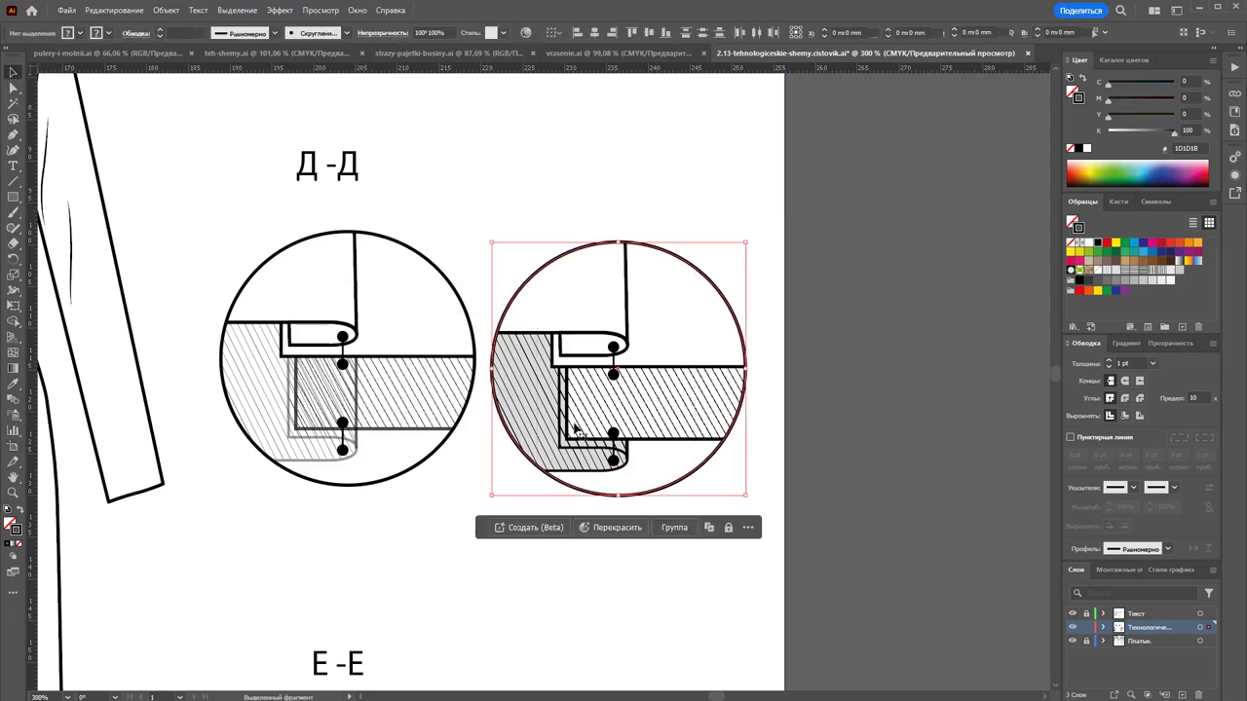
left_click_drag(600, 406, 608, 398)
left_click(717, 194)
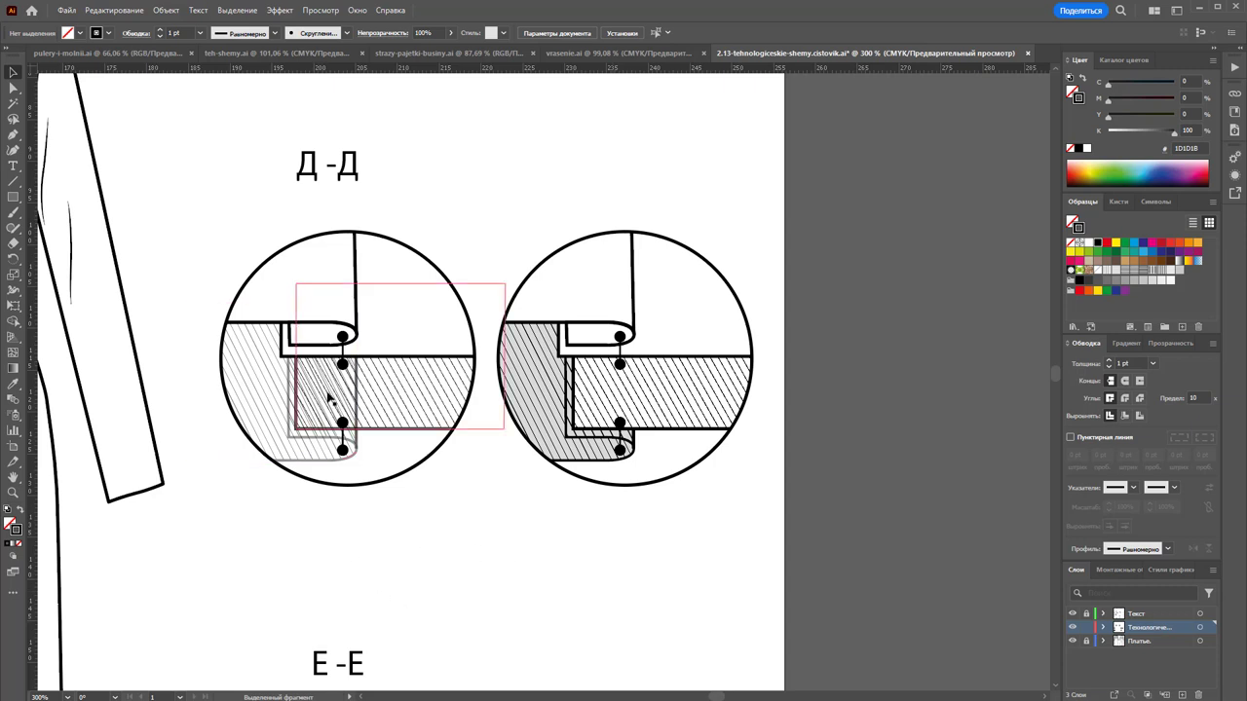
left_click(329, 397)
double_click(284, 374)
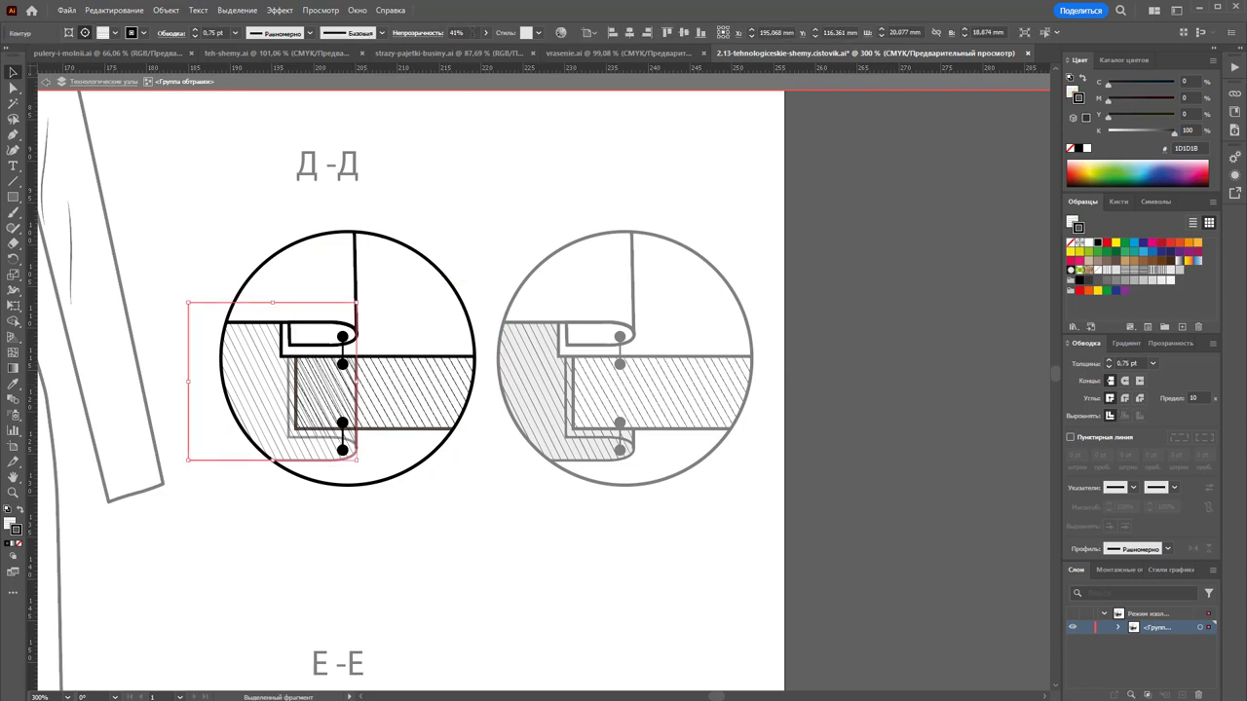
double_click(522, 205)
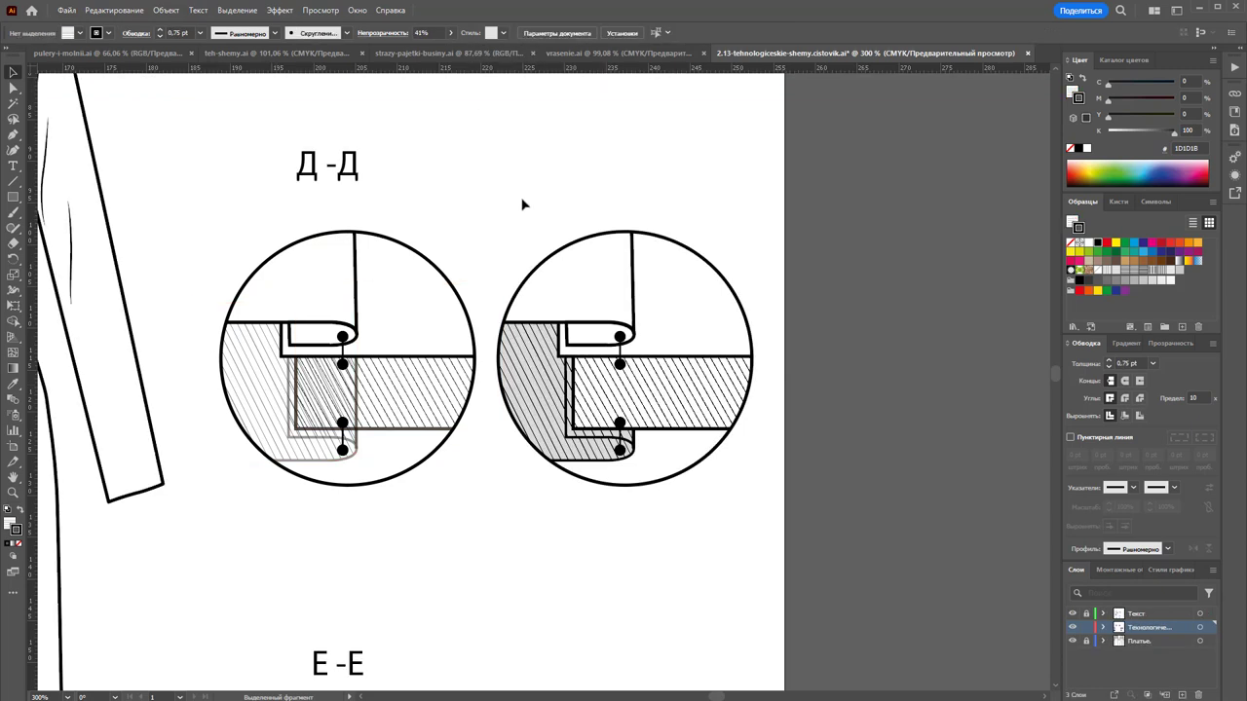